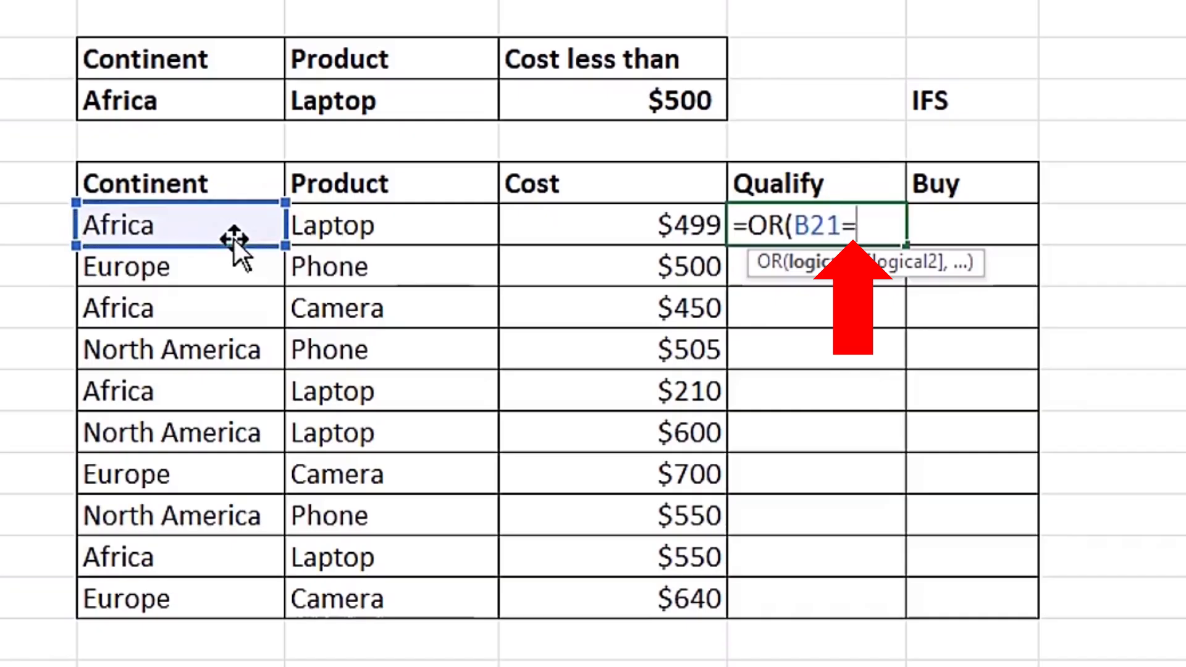
In the first Qualify cell's OR formula, complete the condition B21=$B$18 and add C21=$C$18 as the second condition
{"action": "left_click", "coordinate": [180, 112]}
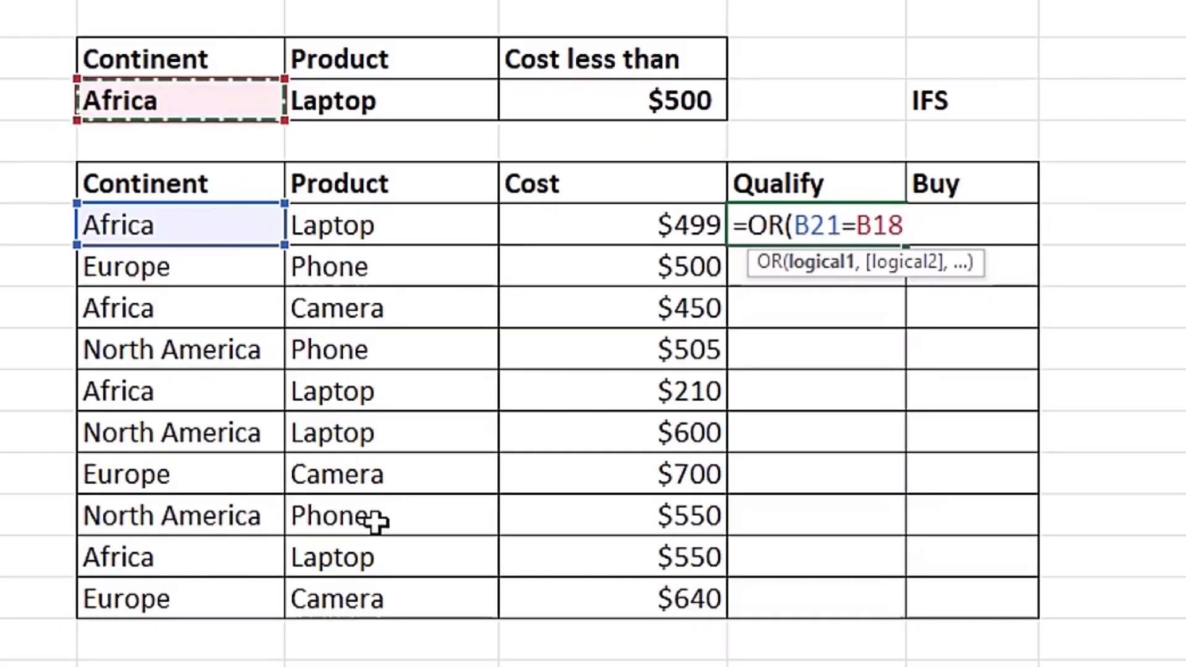
{"action": "key", "text": "F4"}
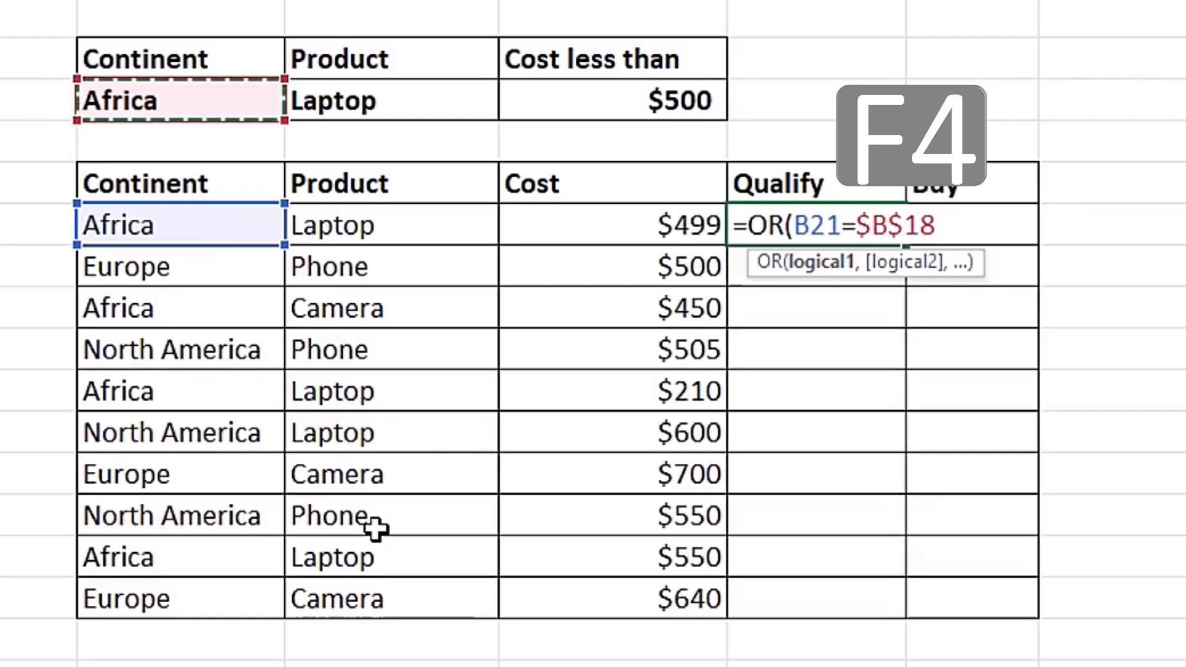
{"action": "type", "text": ","}
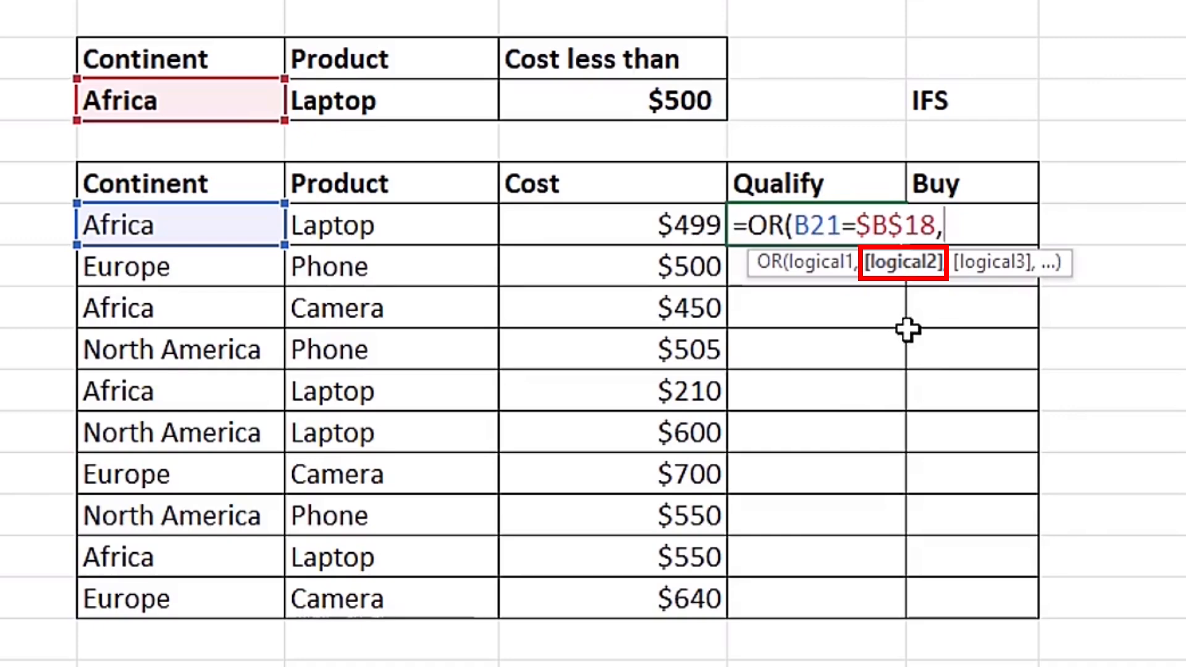
{"action": "left_click", "coordinate": [420, 228]}
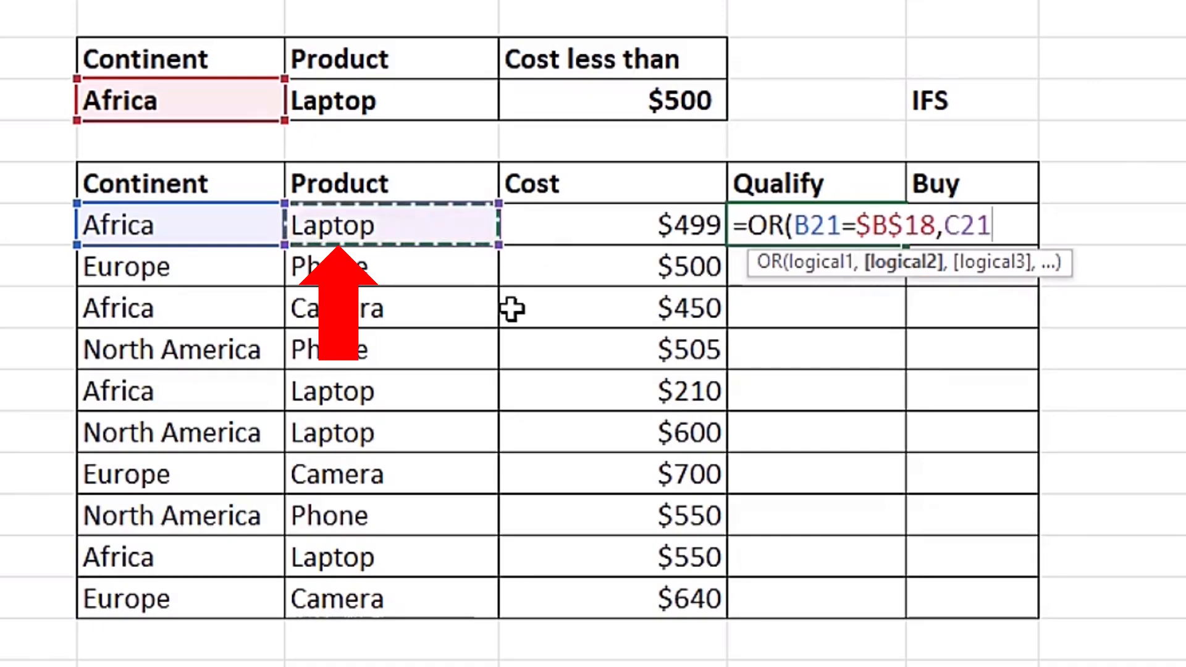
{"action": "type", "text": "="}
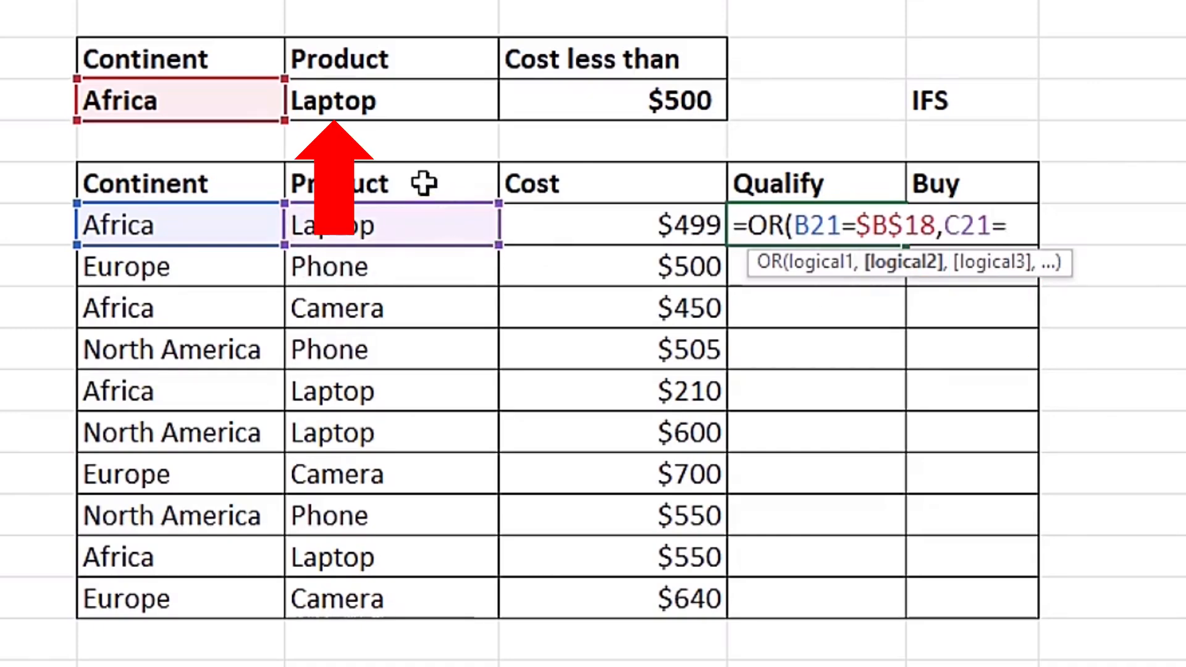
{"action": "left_click", "coordinate": [414, 106]}
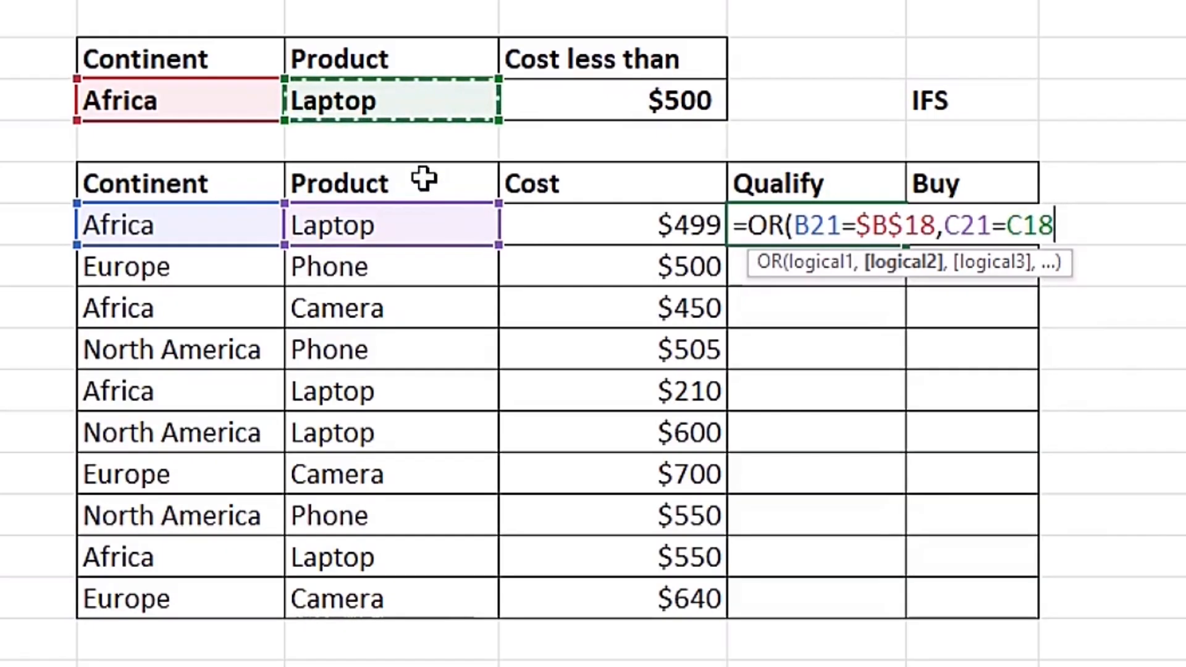
{"action": "key", "text": "F4"}
{"action": "type", "text": ","}
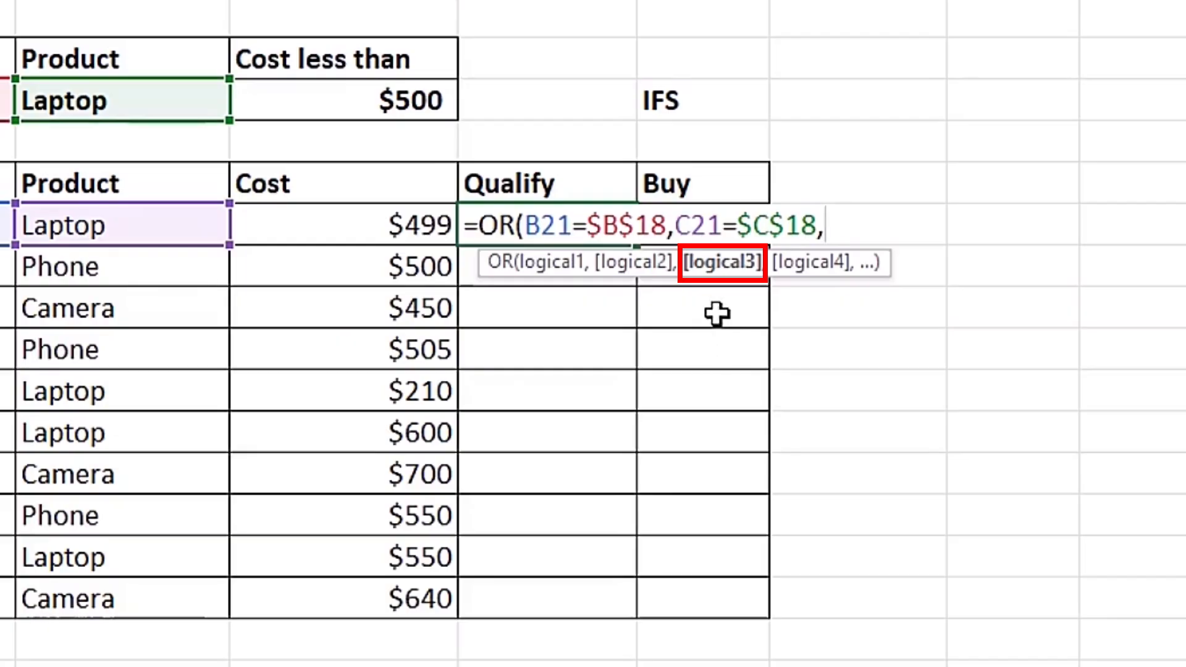
Add D21<$D$18 as the third condition of the OR formula, with the cost limit as an absolute reference
{"action": "left_click", "coordinate": [338, 236]}
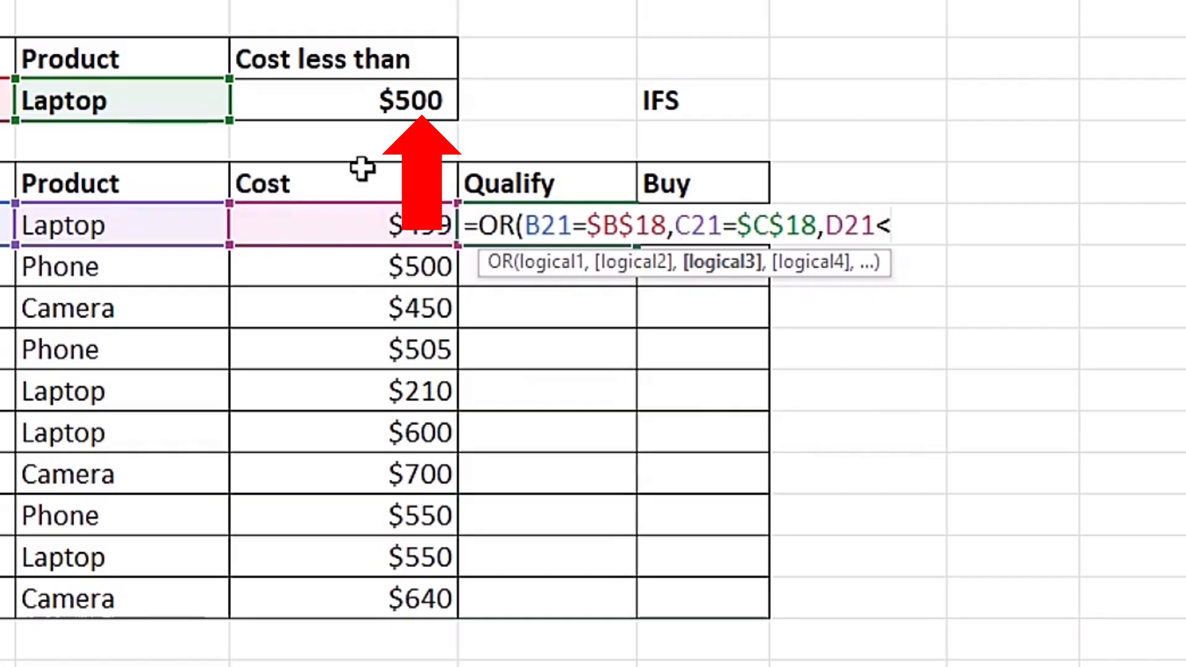
{"action": "left_click", "coordinate": [337, 109]}
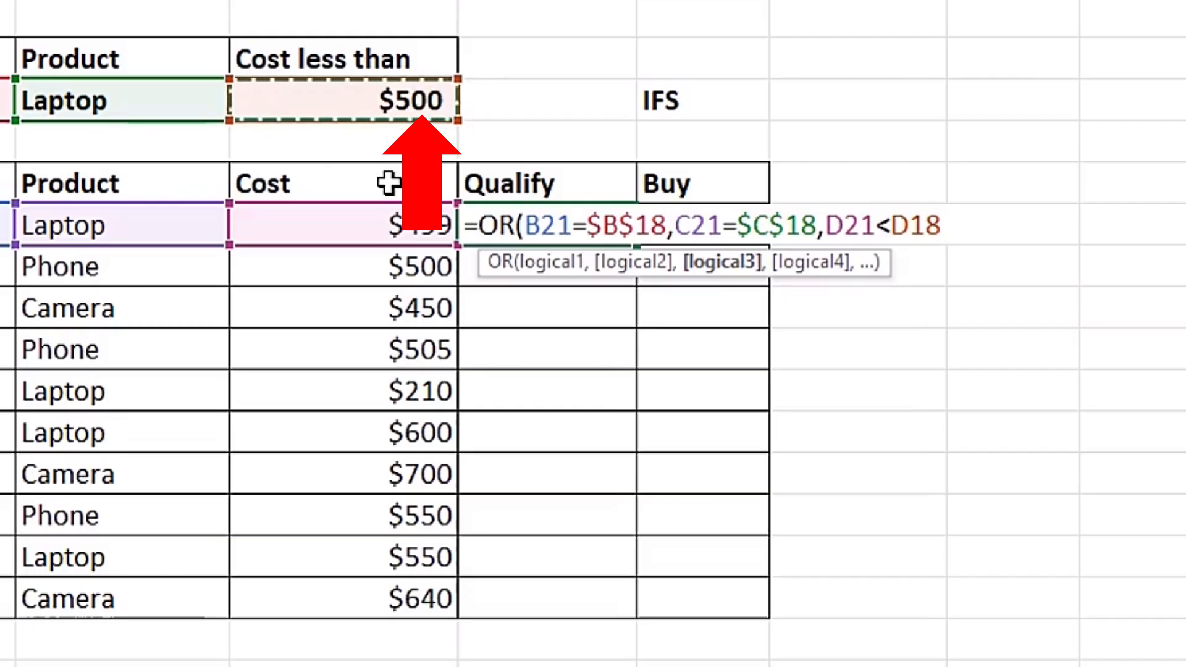
{"action": "key", "text": "F4"}
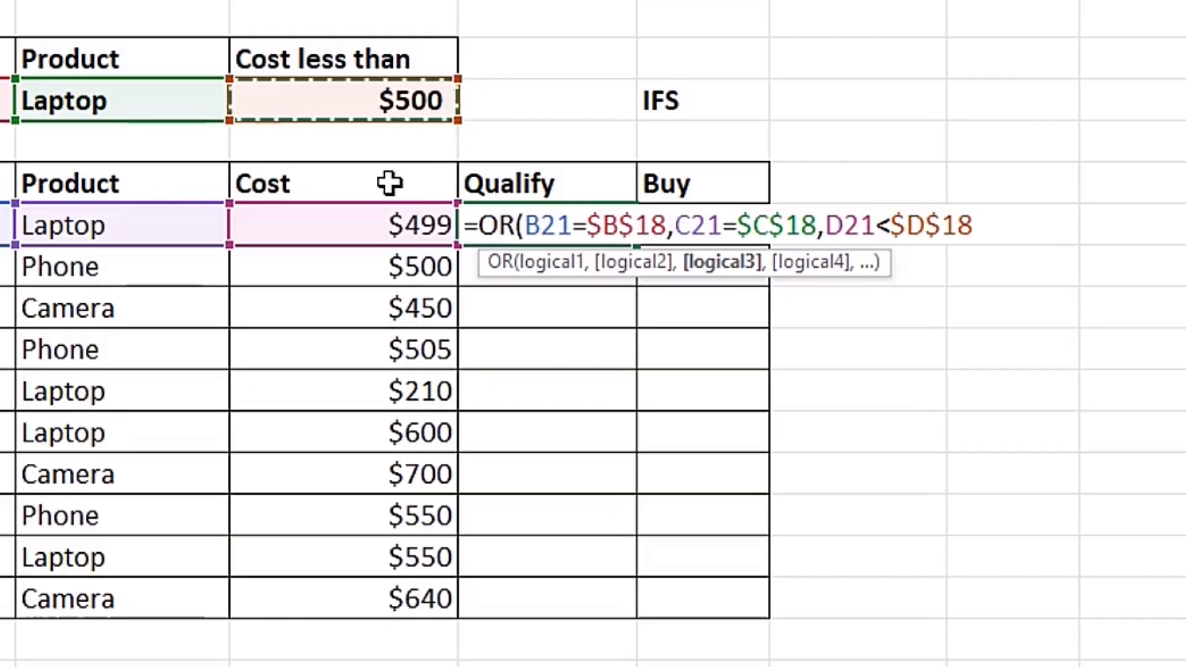
Check each of the three logical arguments of the OR formula in turn
{"action": "left_click", "coordinate": [567, 266]}
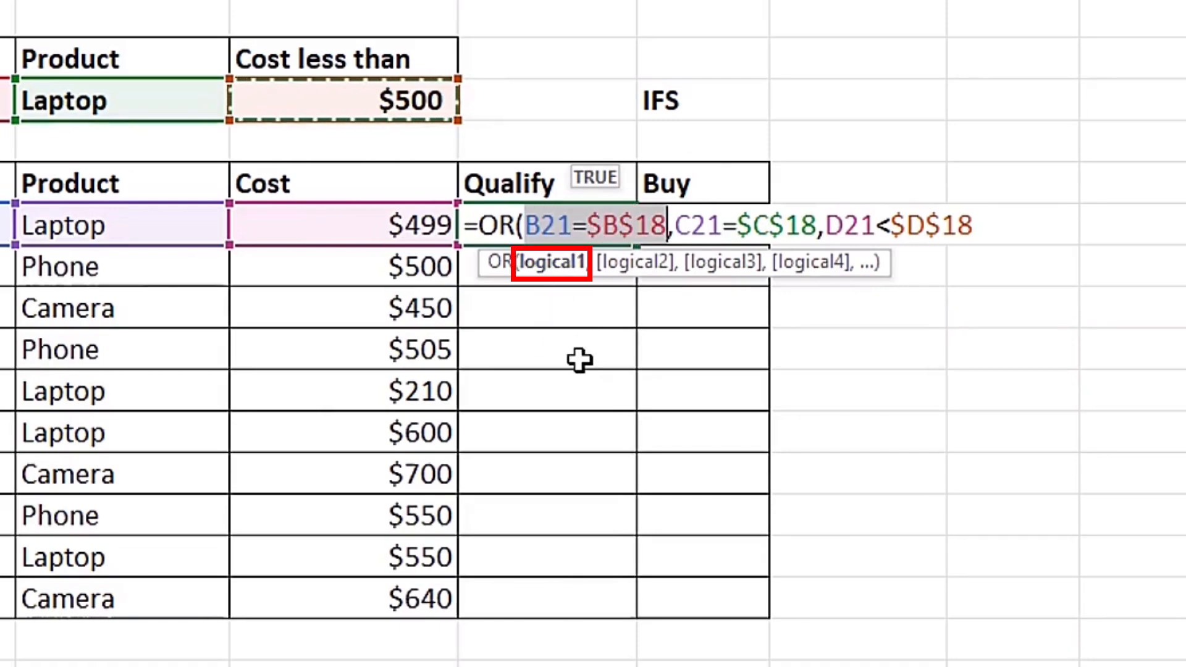
{"action": "left_click", "coordinate": [637, 276]}
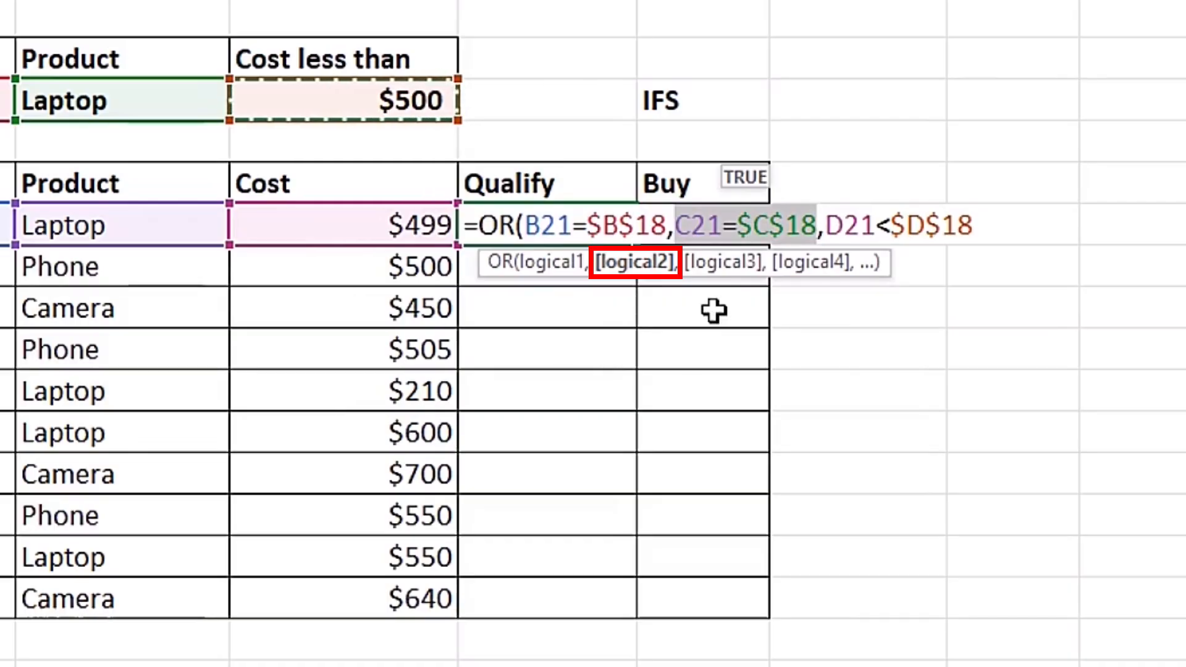
{"action": "left_click", "coordinate": [728, 272]}
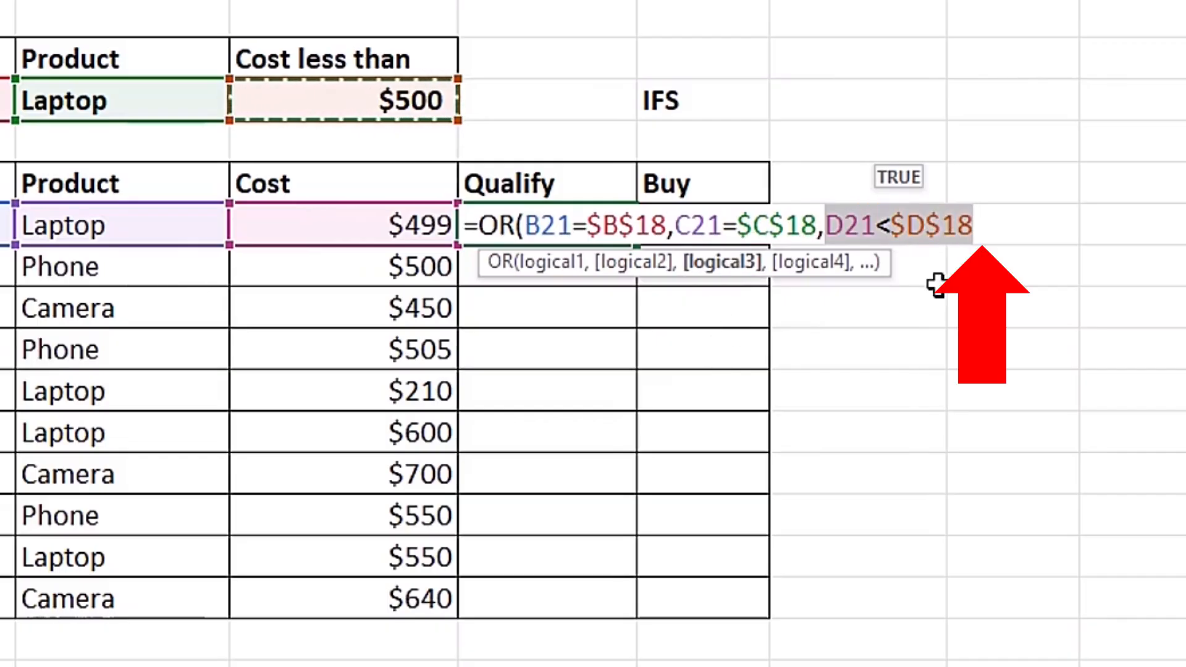
{"action": "left_click", "coordinate": [979, 223]}
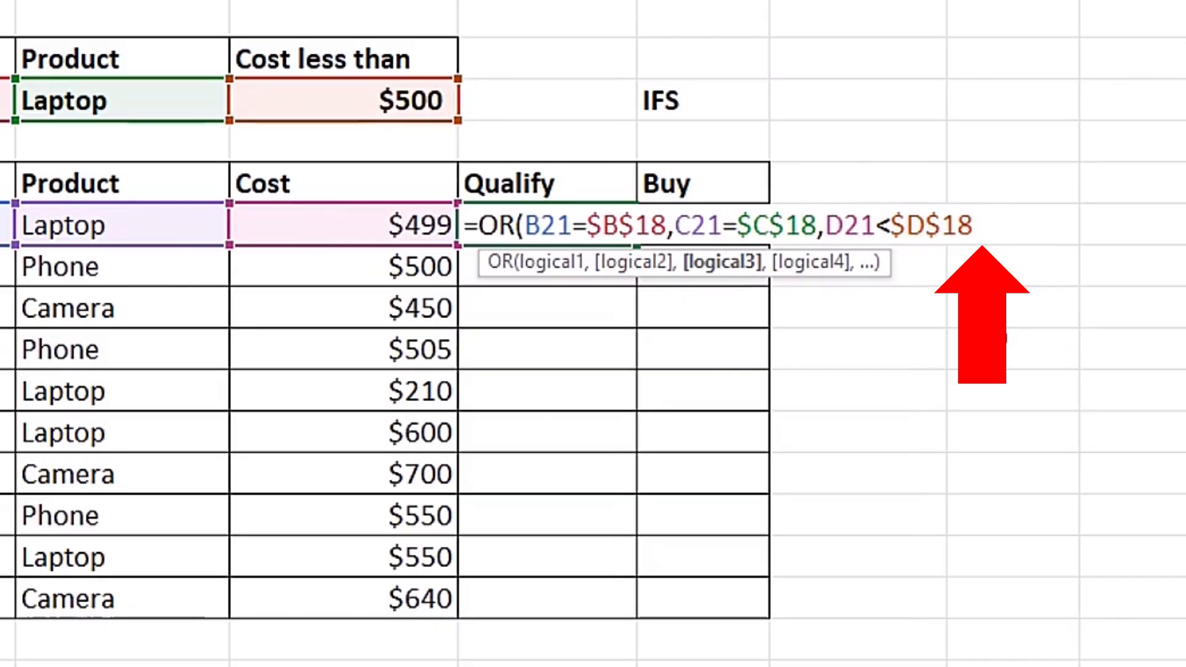
Close and enter the OR formula in the first Qualify cell and fill it down the Qualify column
{"action": "type", "text": ")"}
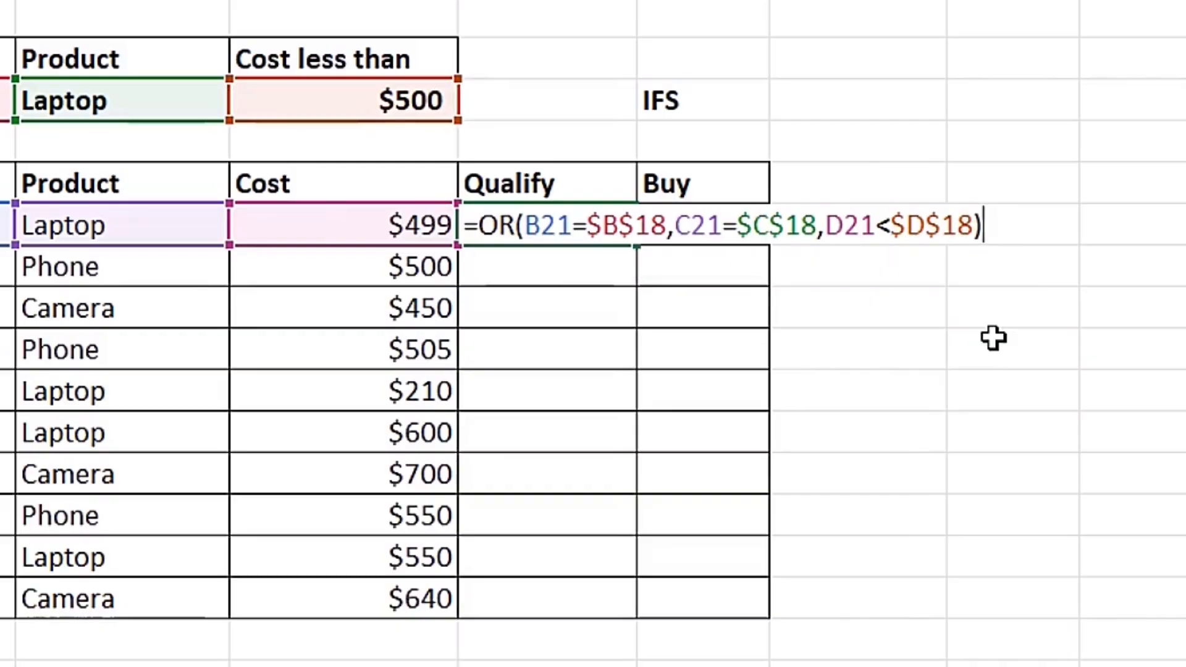
{"action": "key", "text": "ctrl+Return"}
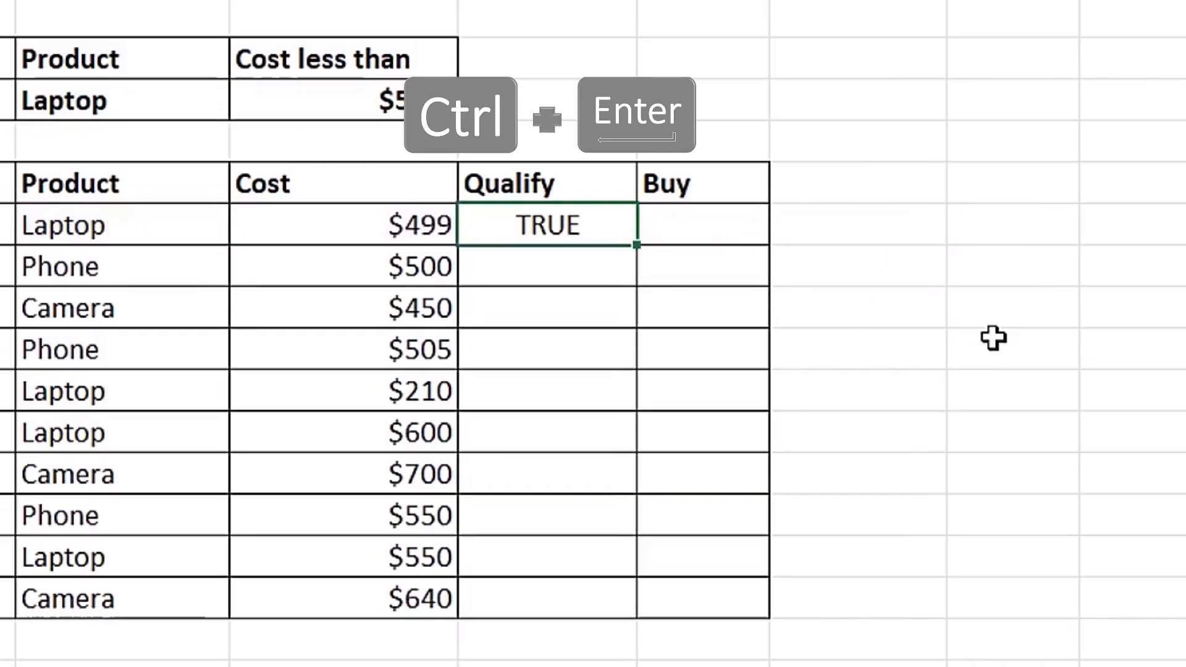
{"action": "double_click", "coordinate": [924, 245]}
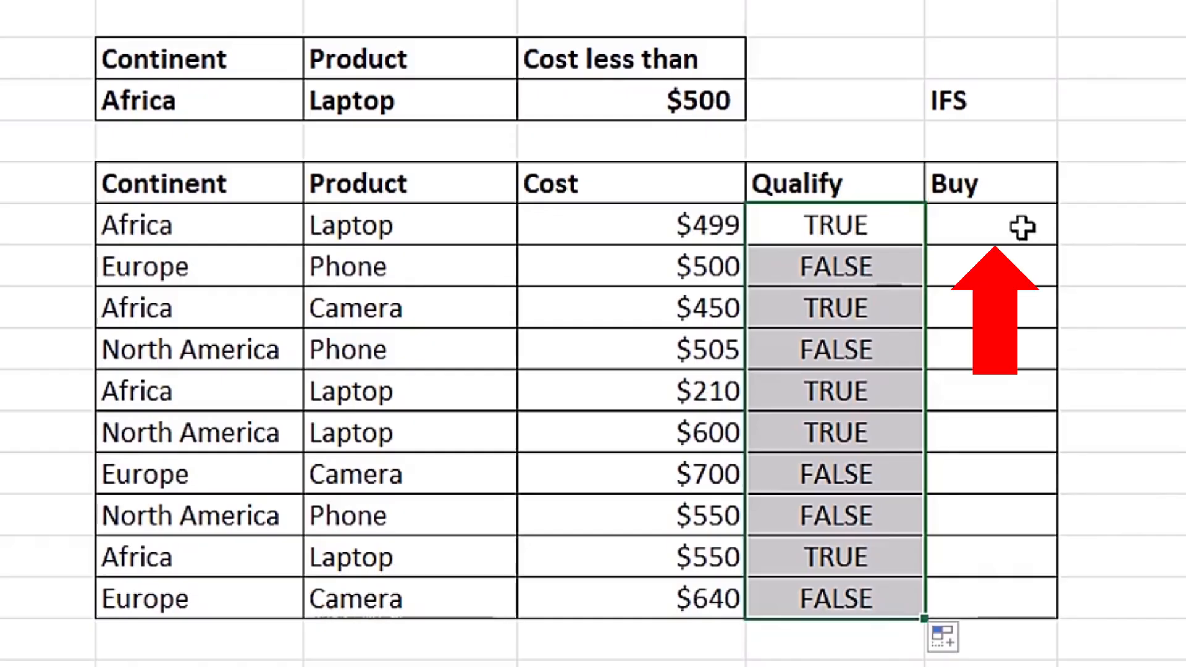
Begin an IFS formula in the first cell of the Buy column
{"action": "left_click", "coordinate": [1022, 228]}
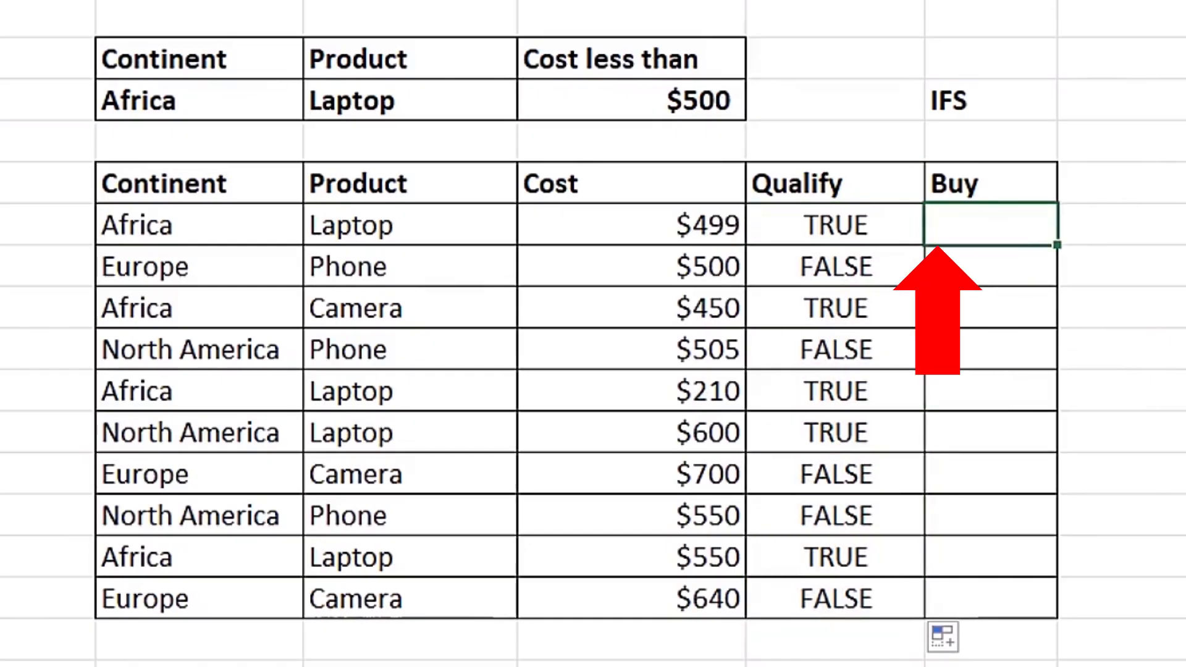
{"action": "type", "text": "="}
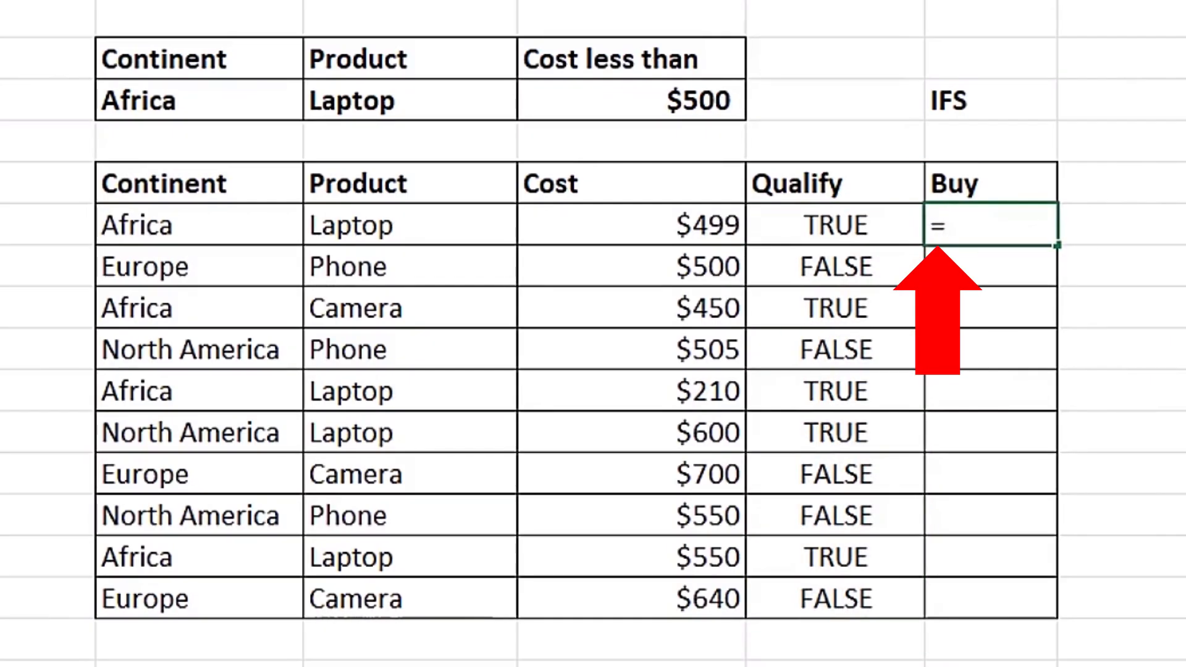
{"action": "type", "text": "ifs"}
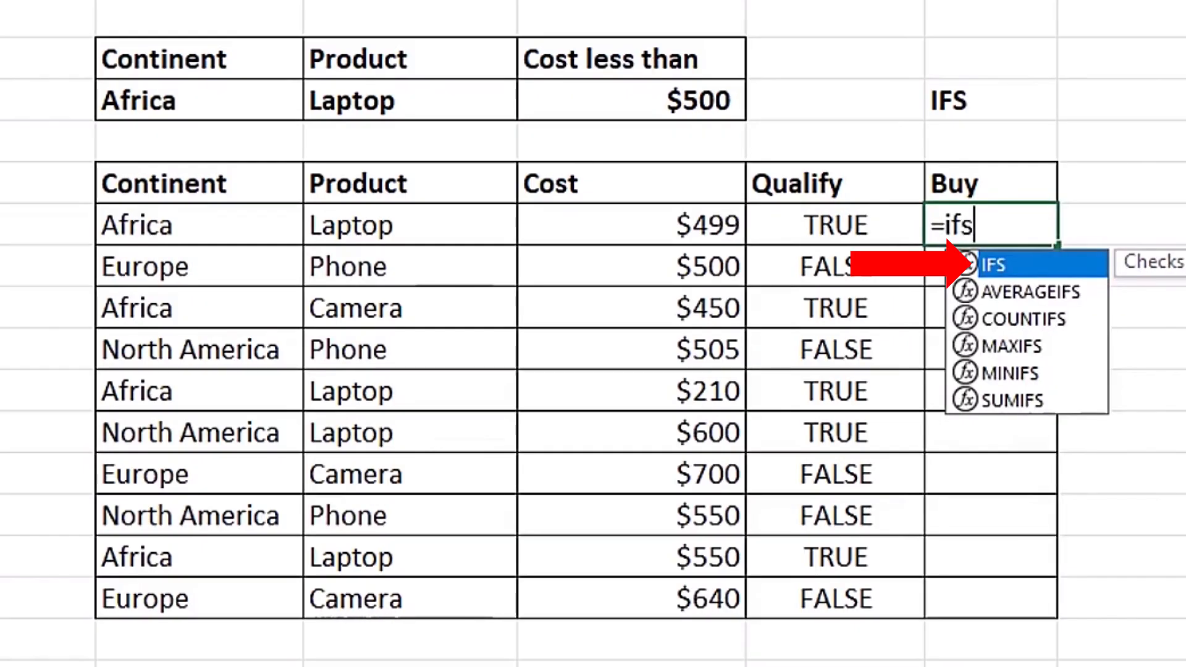
{"action": "key", "text": "Tab"}
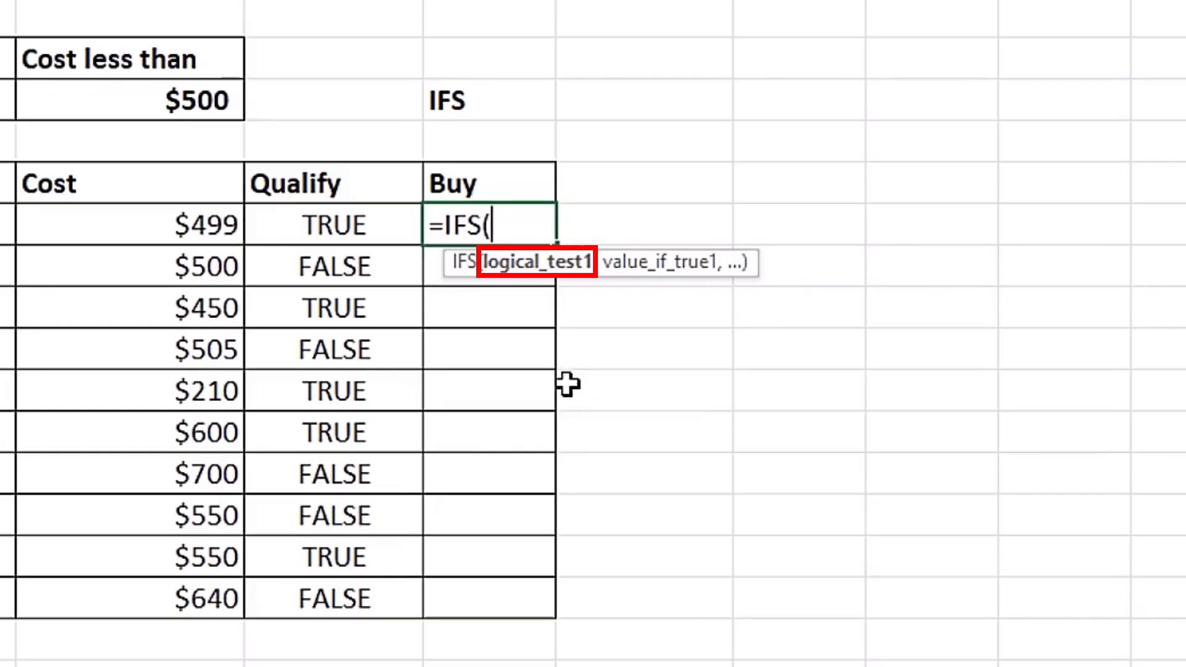
{"action": "type", "text": ","}
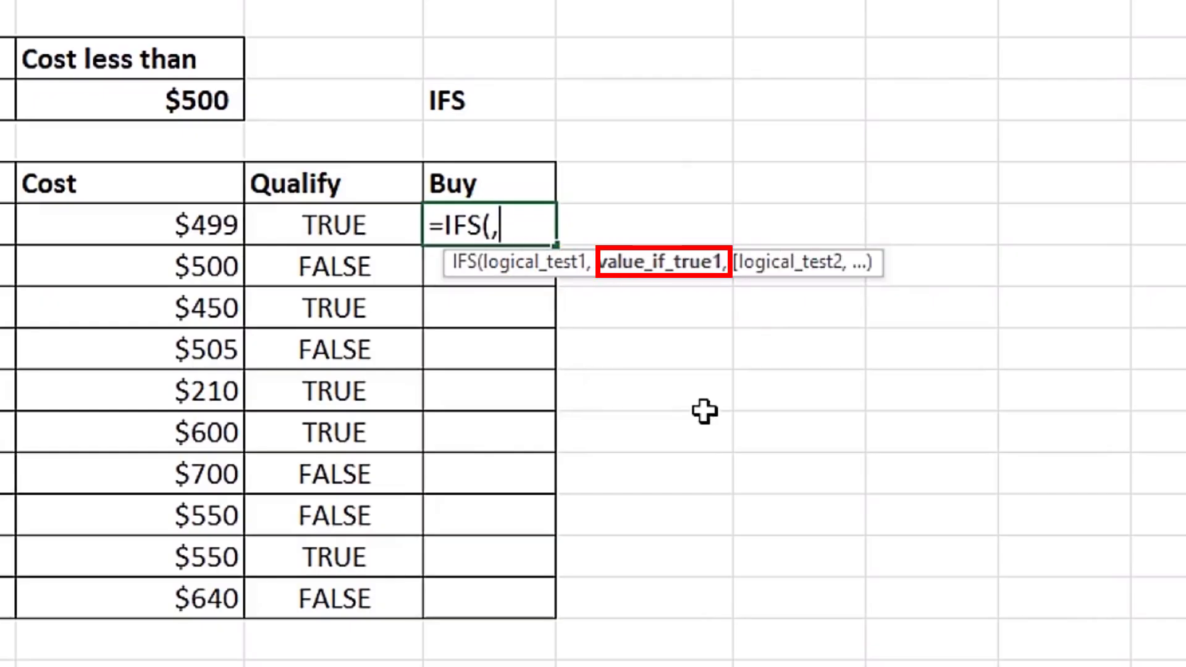
{"action": "type", "text": ",,"}
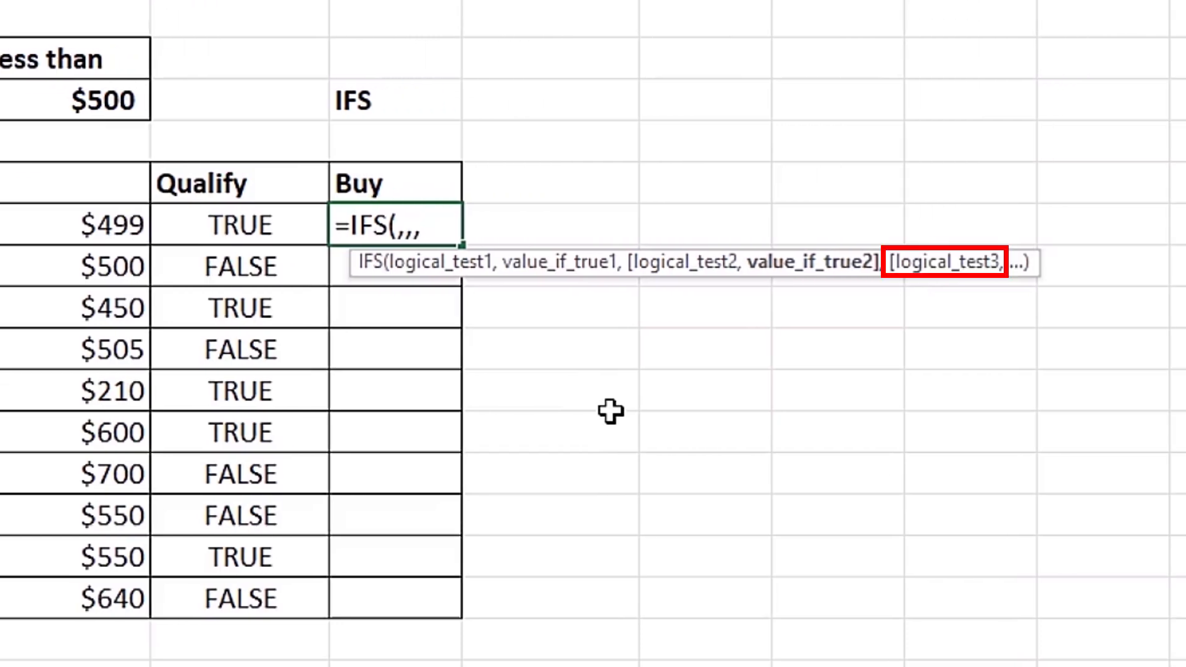
{"action": "type", "text": ","}
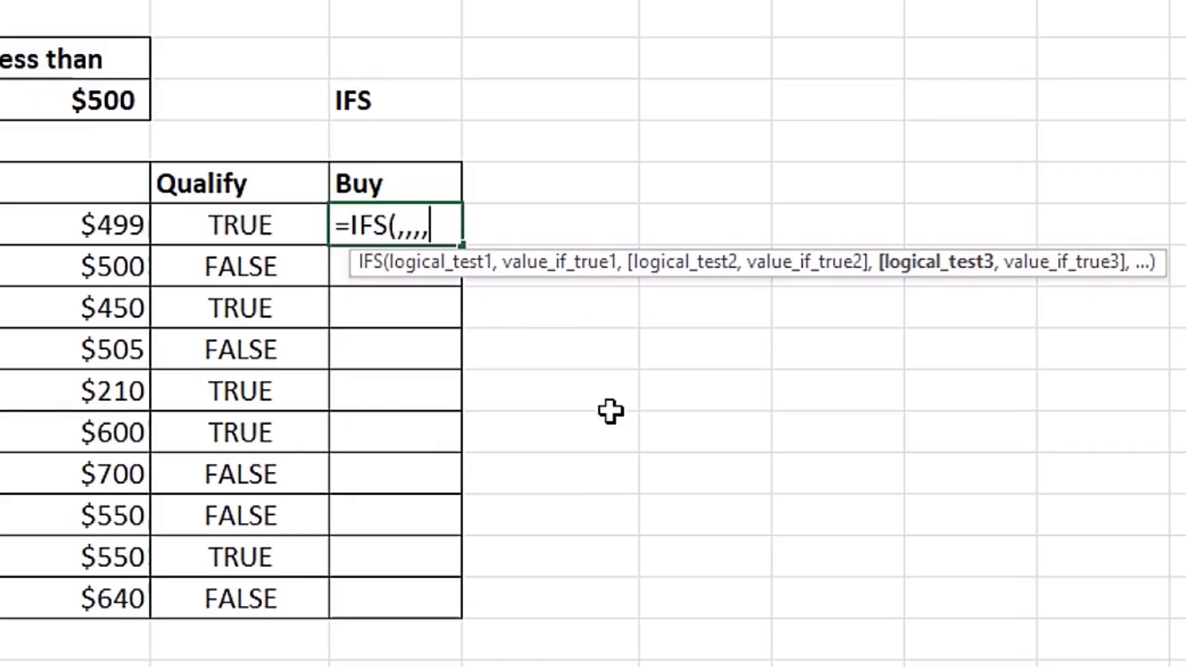
{"action": "key", "text": "BackSpace"}
{"action": "key", "text": "BackSpace"}
{"action": "key", "text": "BackSpace"}
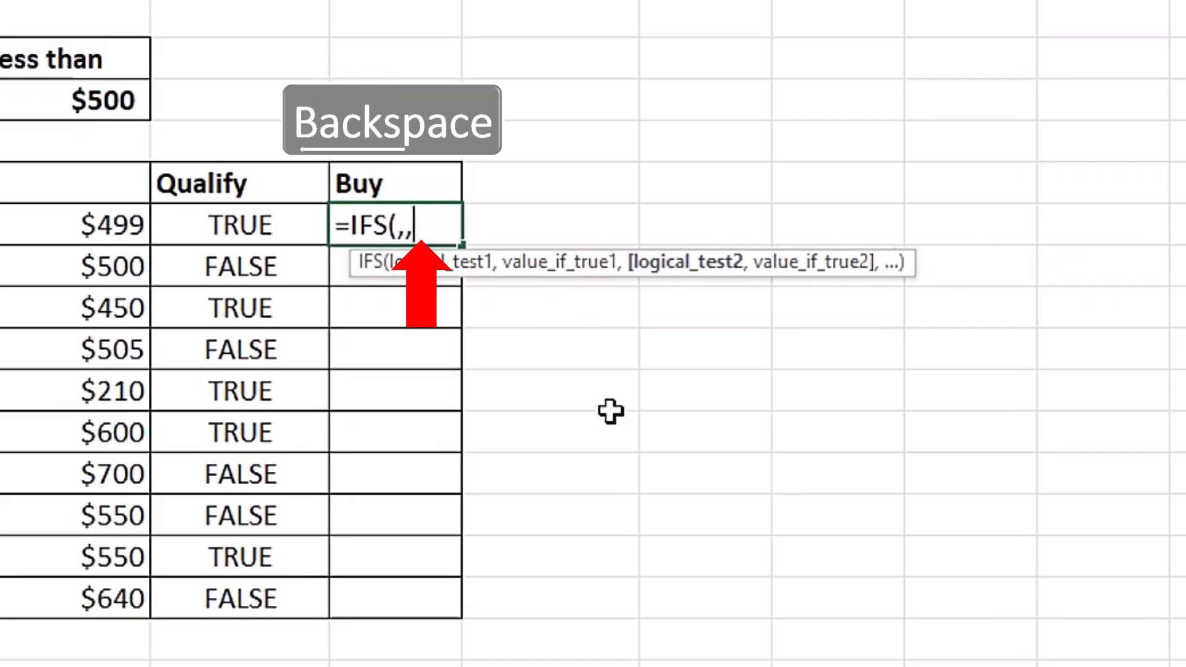
{"action": "key", "text": "BackSpace"}
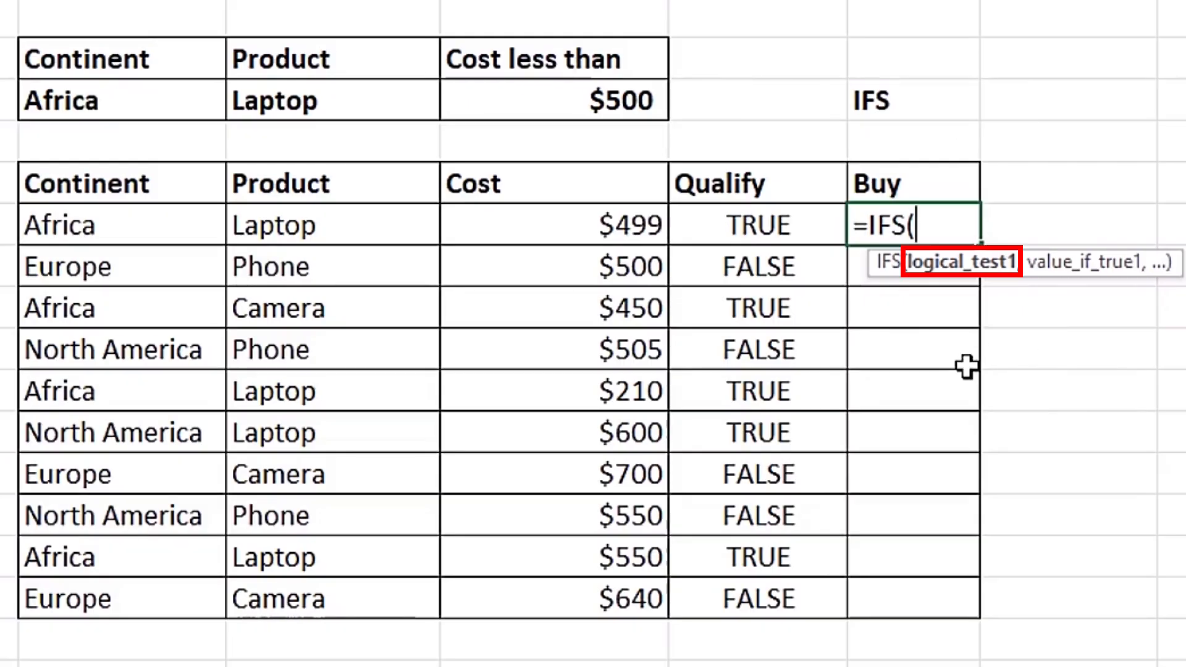
Nest an OR function as the first logical test of the IFS formula, with B21=$B$18 as its first condition
{"action": "type", "text": "or"}
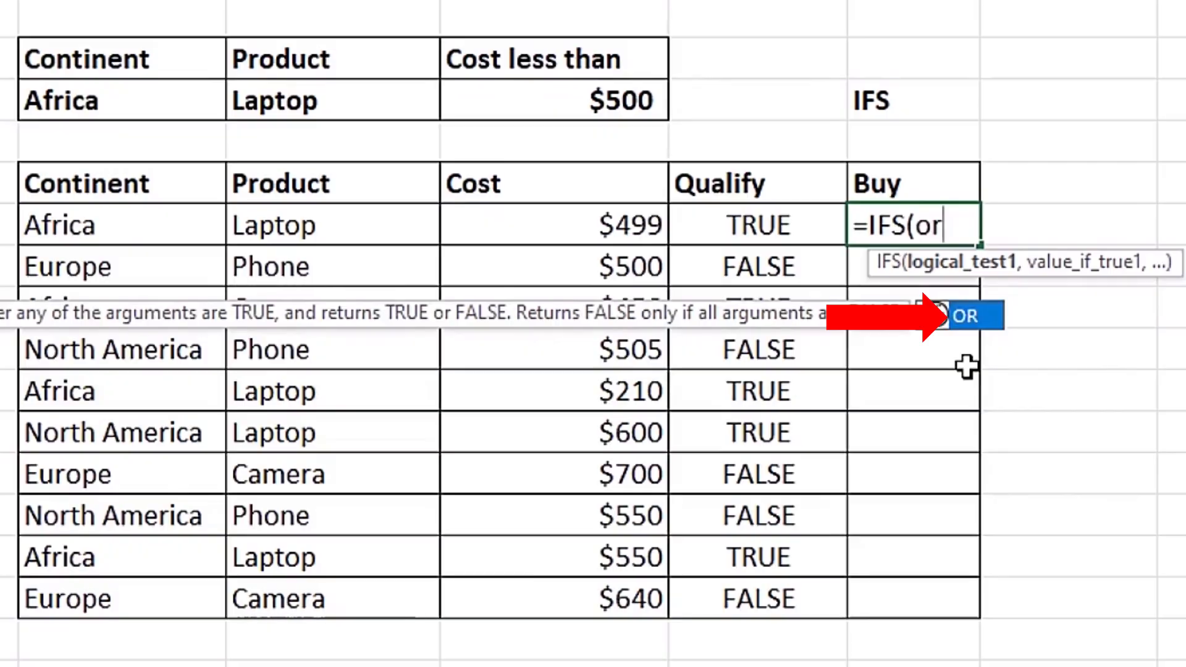
{"action": "key", "text": "Tab"}
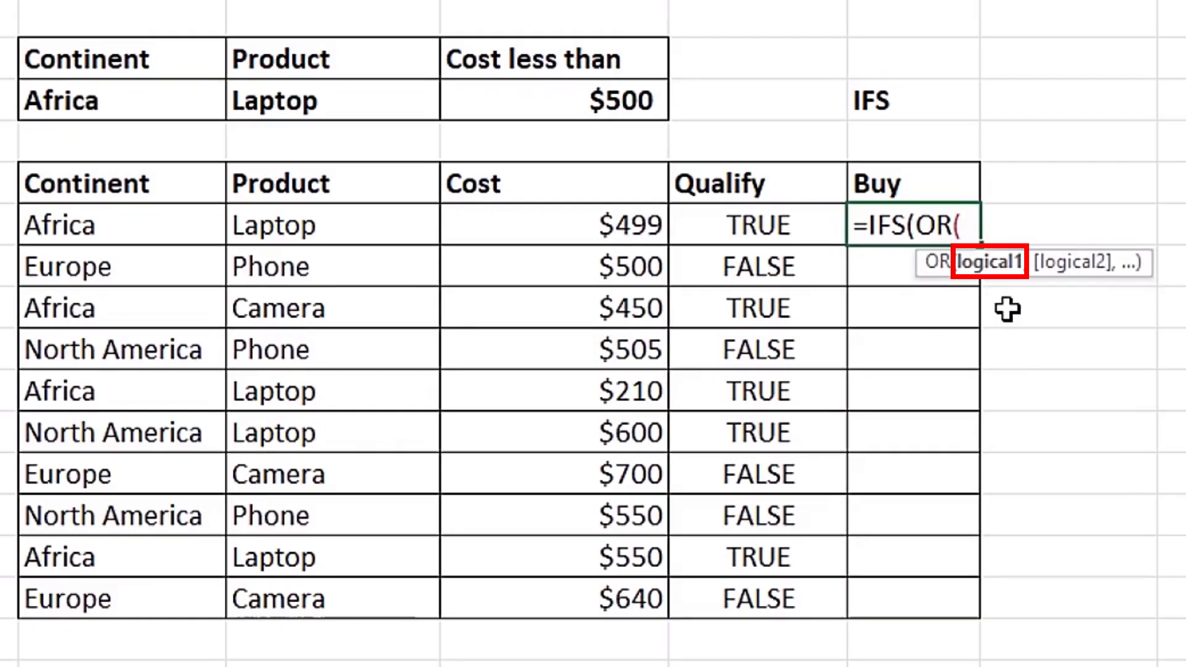
{"action": "left_click", "coordinate": [143, 231]}
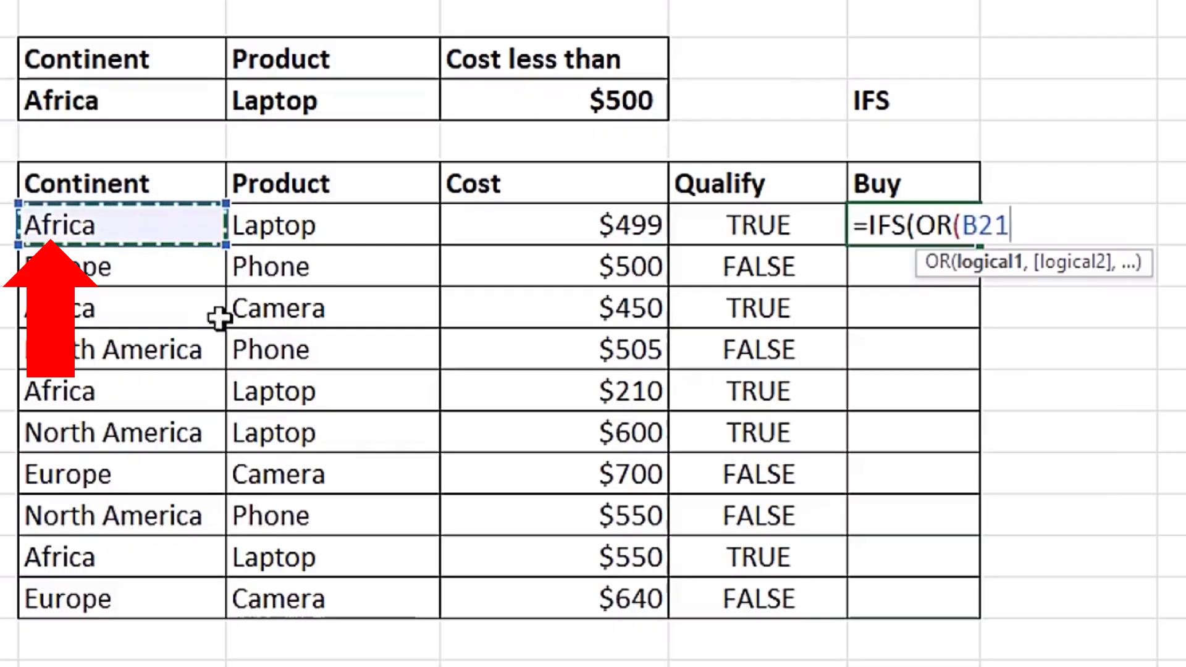
{"action": "type", "text": "="}
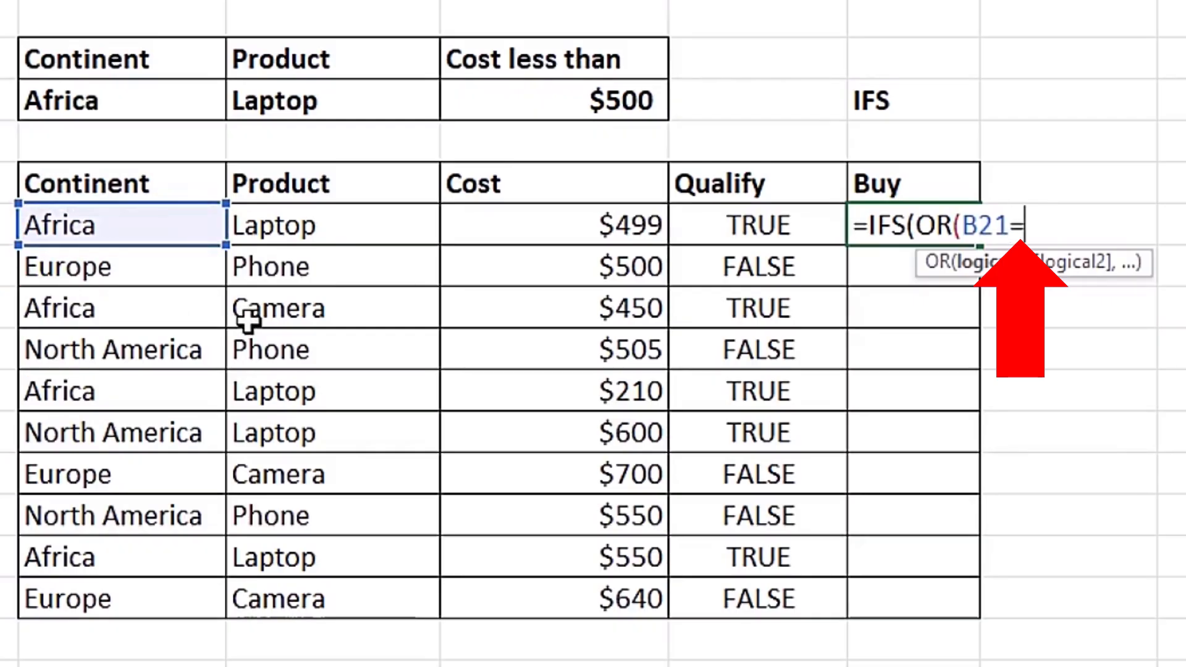
{"action": "left_click", "coordinate": [158, 101]}
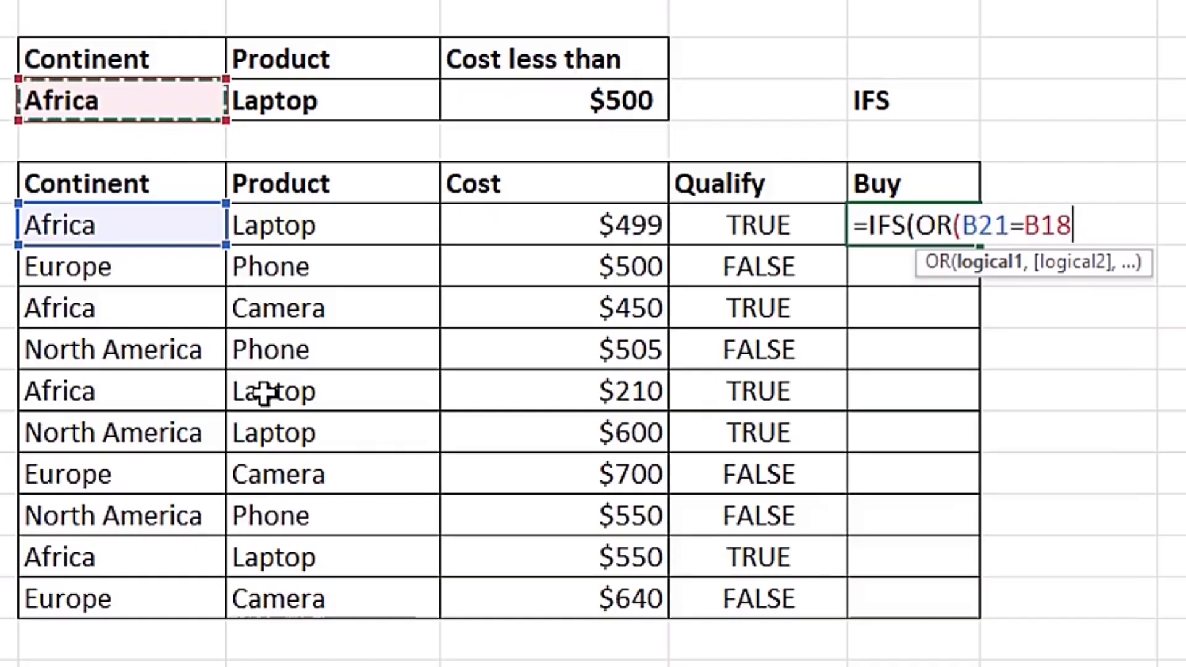
{"action": "key", "text": "F4"}
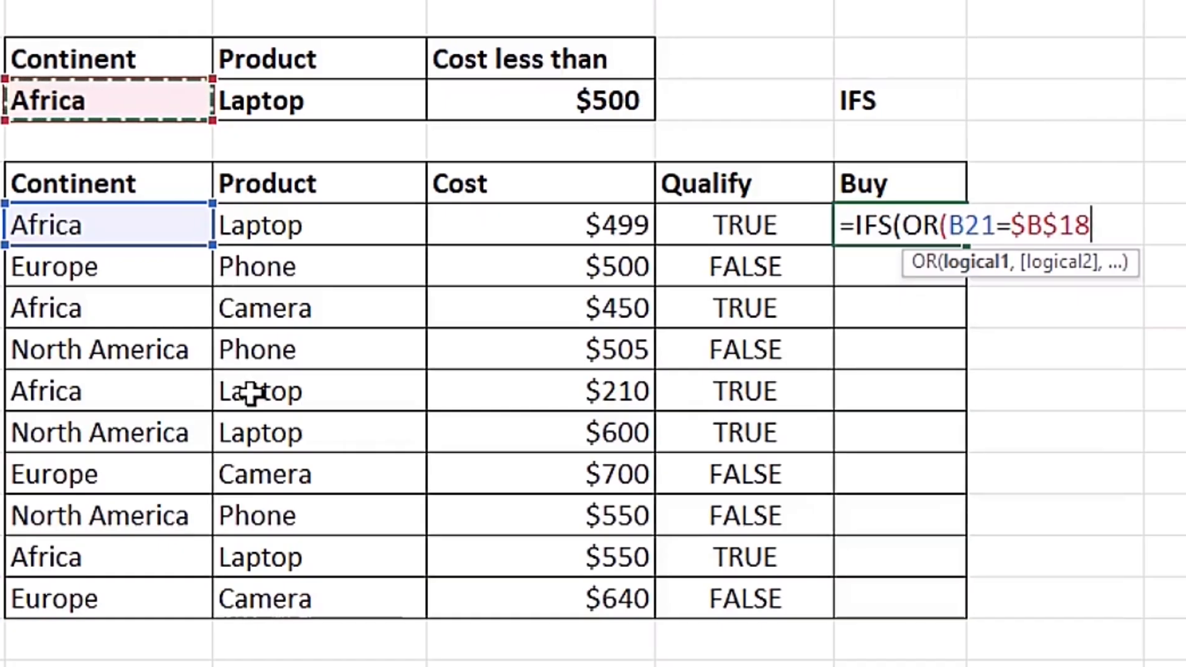
{"action": "type", "text": ","}
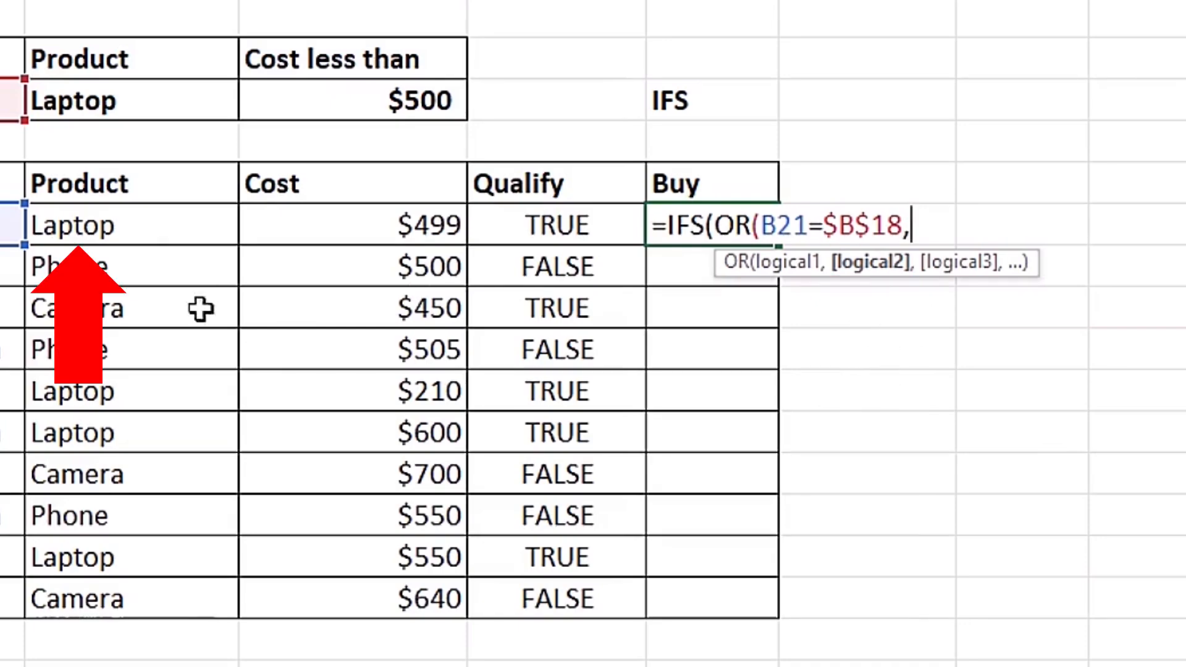
Add C21=$C$18 as the second condition of the nested OR function
{"action": "left_click", "coordinate": [161, 226]}
{"action": "type", "text": "="}
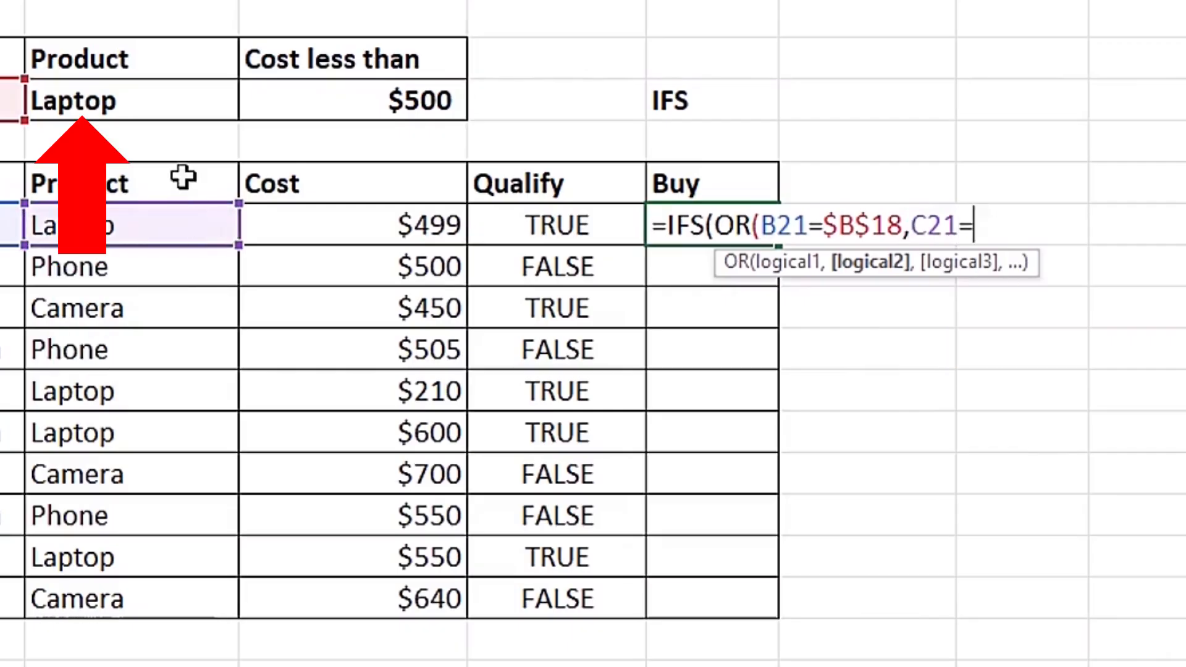
{"action": "left_click", "coordinate": [162, 104]}
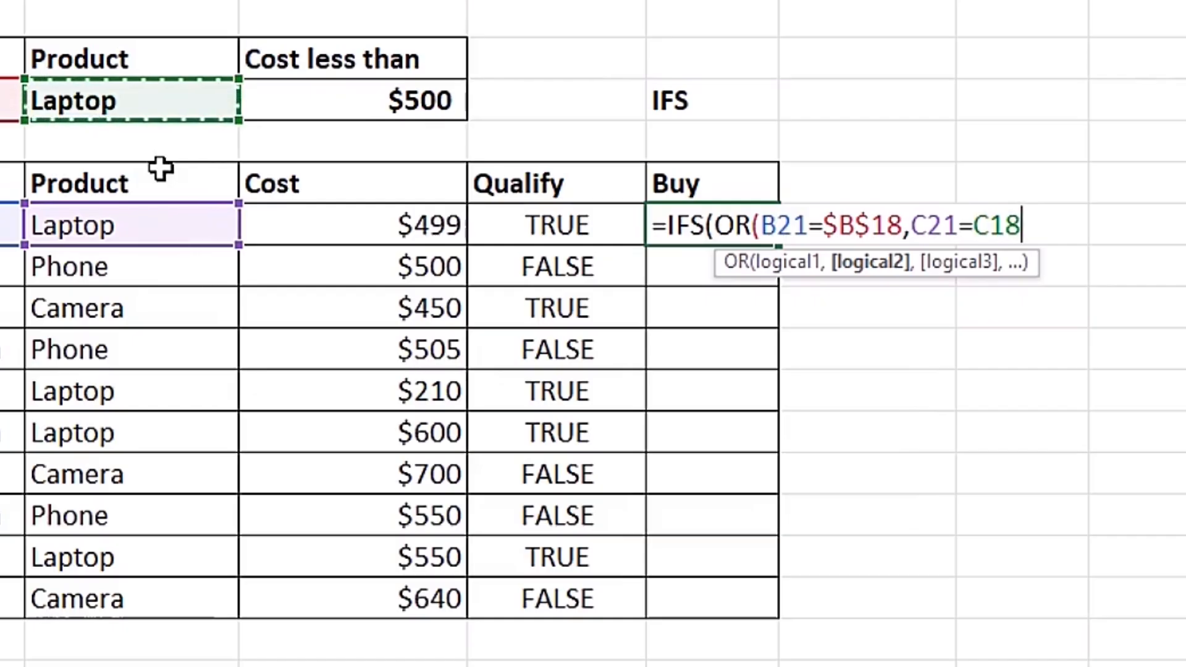
{"action": "key", "text": "F4"}
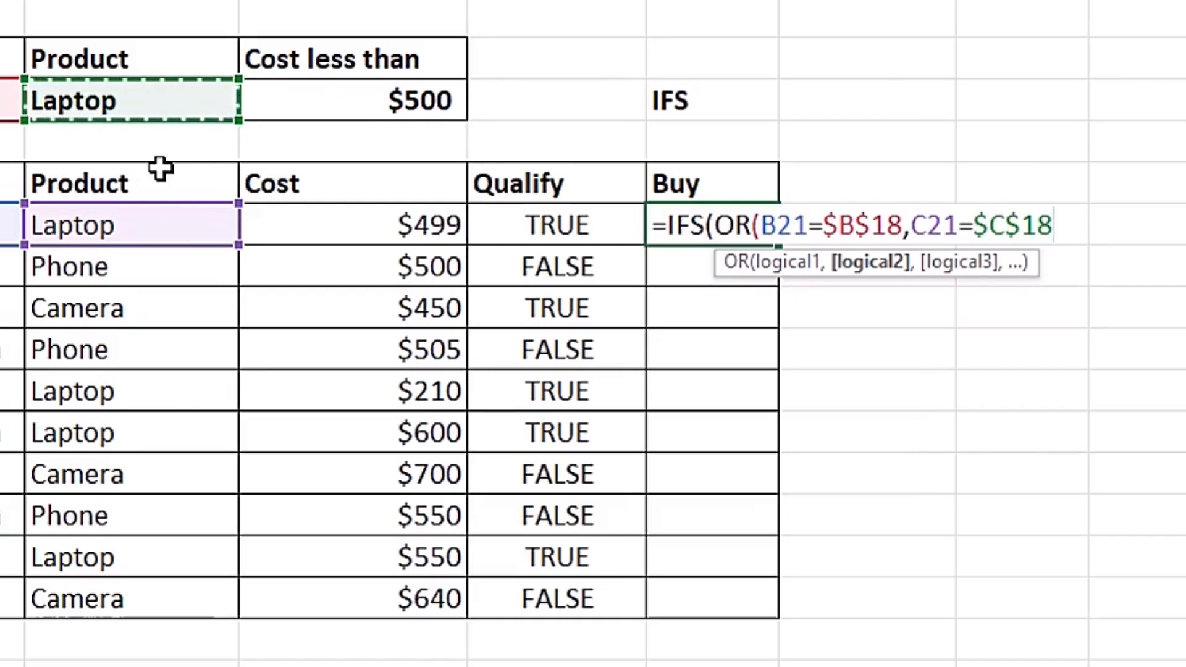
{"action": "type", "text": ","}
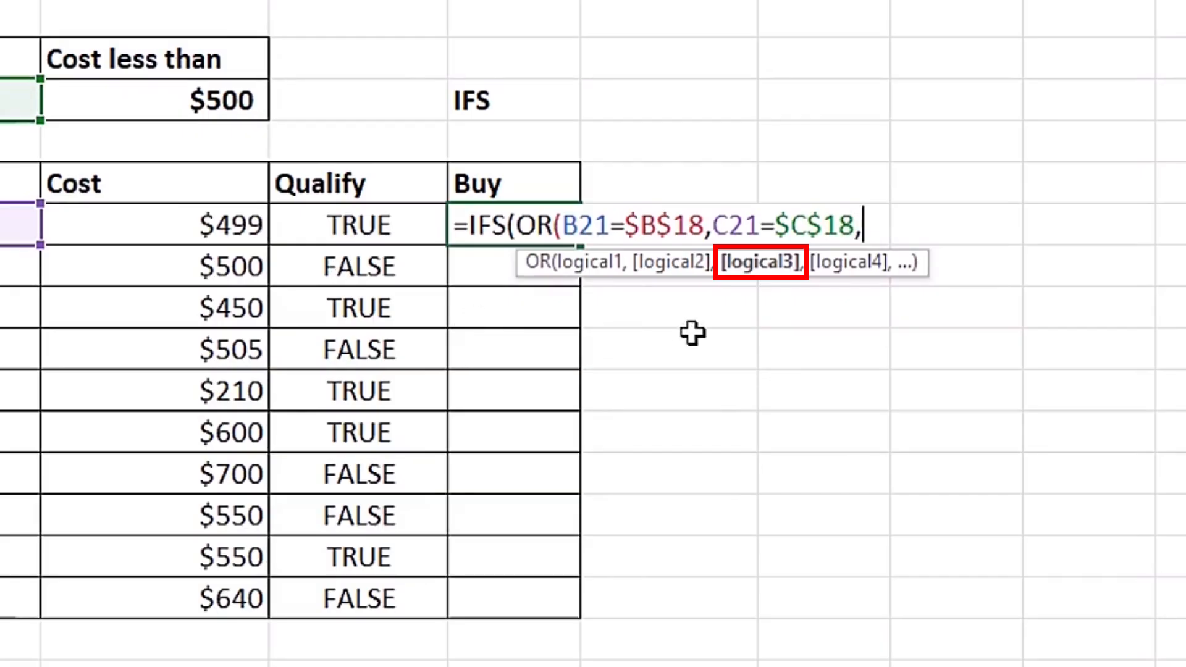
Add D21<$D$18 as the third condition and close the nested OR function
{"action": "left_click", "coordinate": [124, 230]}
{"action": "type", "text": "<"}
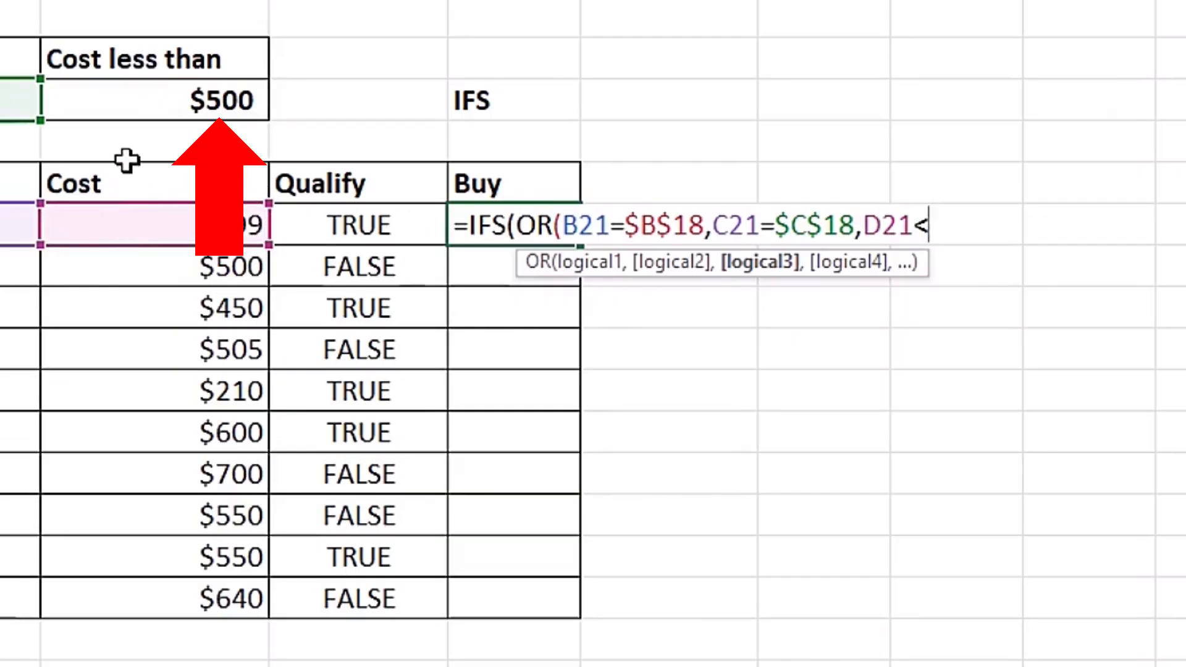
{"action": "left_click", "coordinate": [136, 104]}
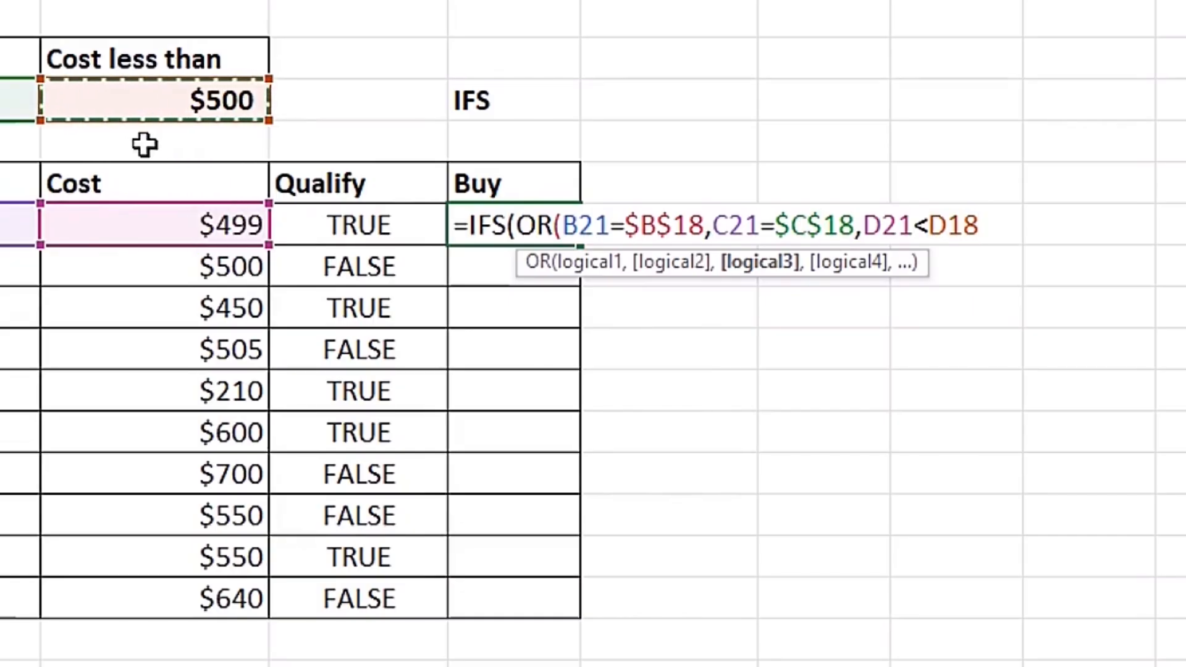
{"action": "key", "text": "F4"}
{"action": "type", "text": ")"}
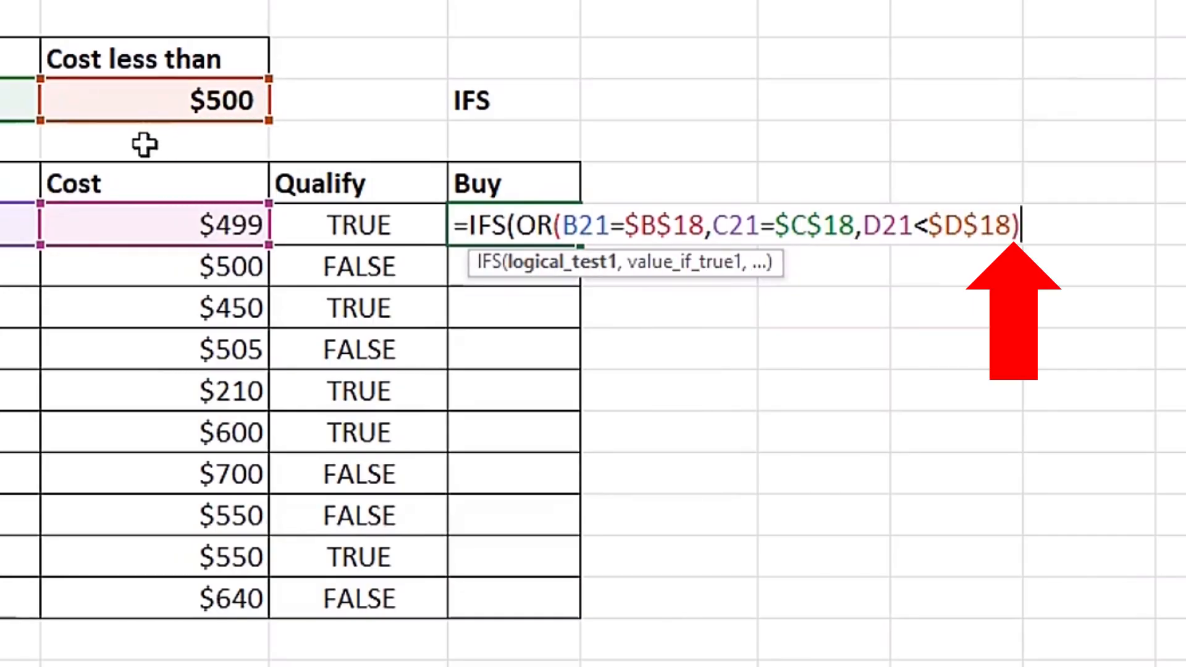
Check the extent of the first logical test and add "Yes" as the IFS formula's first value if true
{"action": "left_click", "coordinate": [559, 265]}
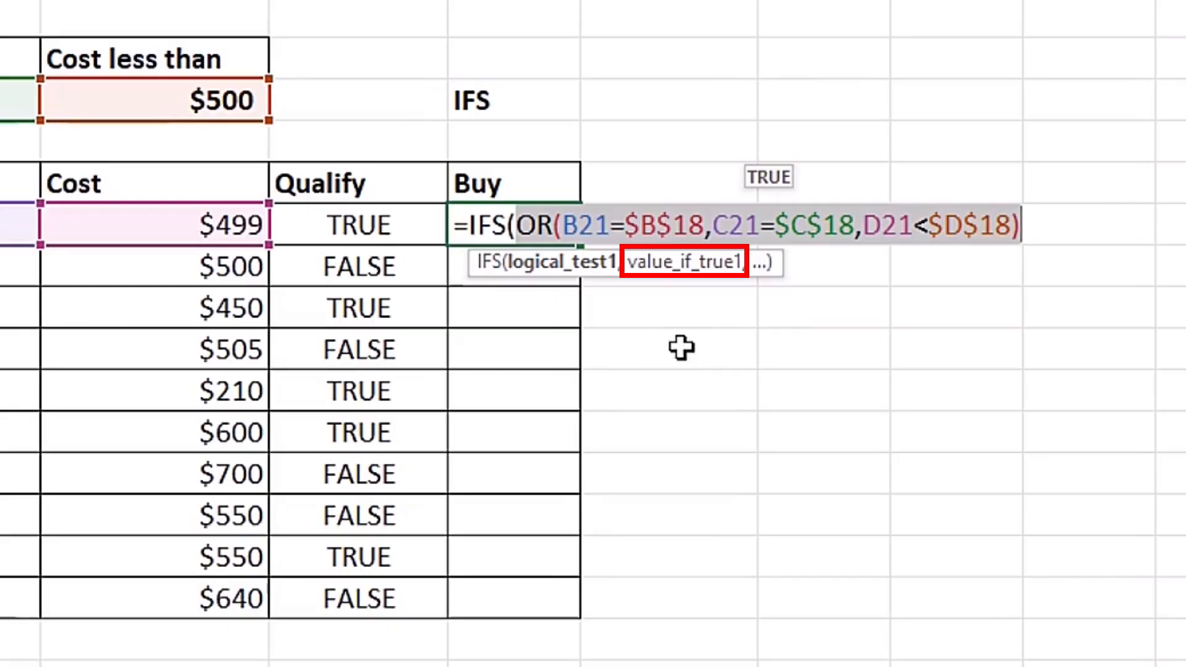
{"action": "left_click", "coordinate": [1021, 224]}
{"action": "type", "text": ",\"Yes"}
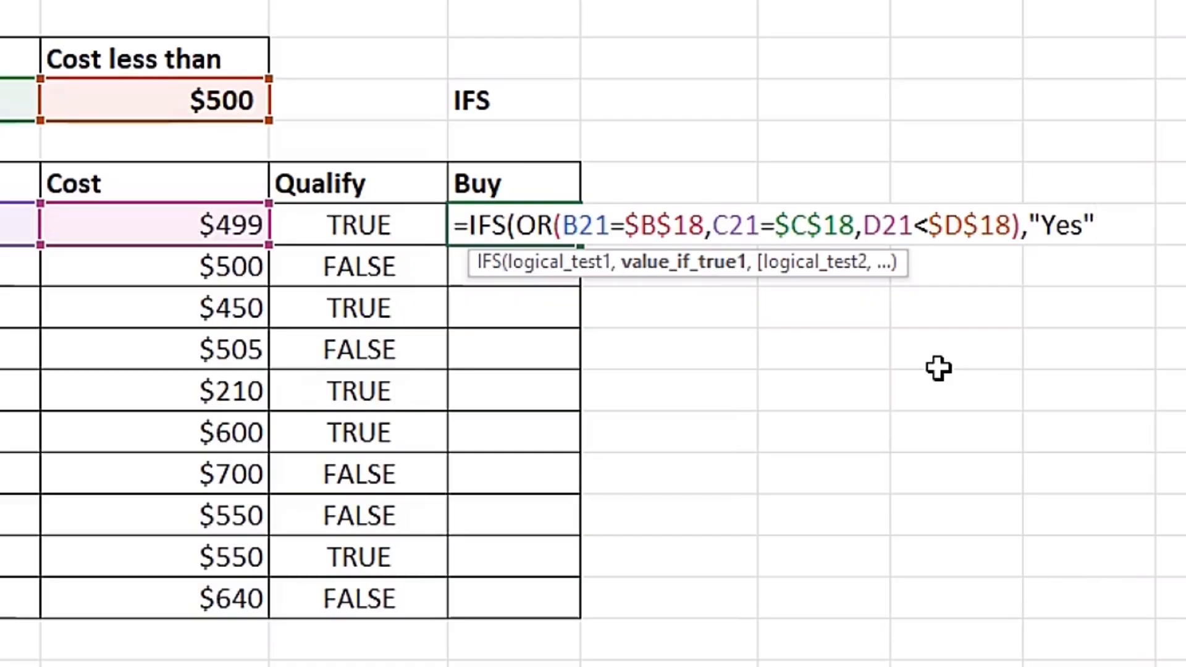
Add TRUE as the second logical test of the IFS formula, with "No" as its value if true
{"action": "type", "text": ","}
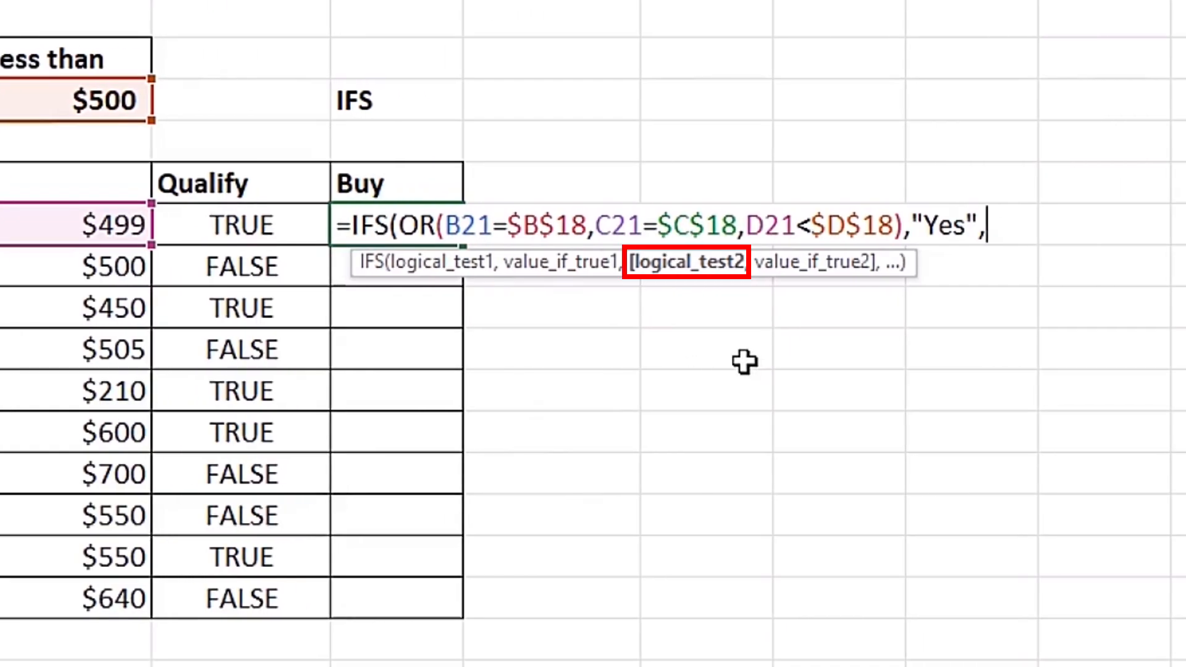
{"action": "type", "text": "TRUE"}
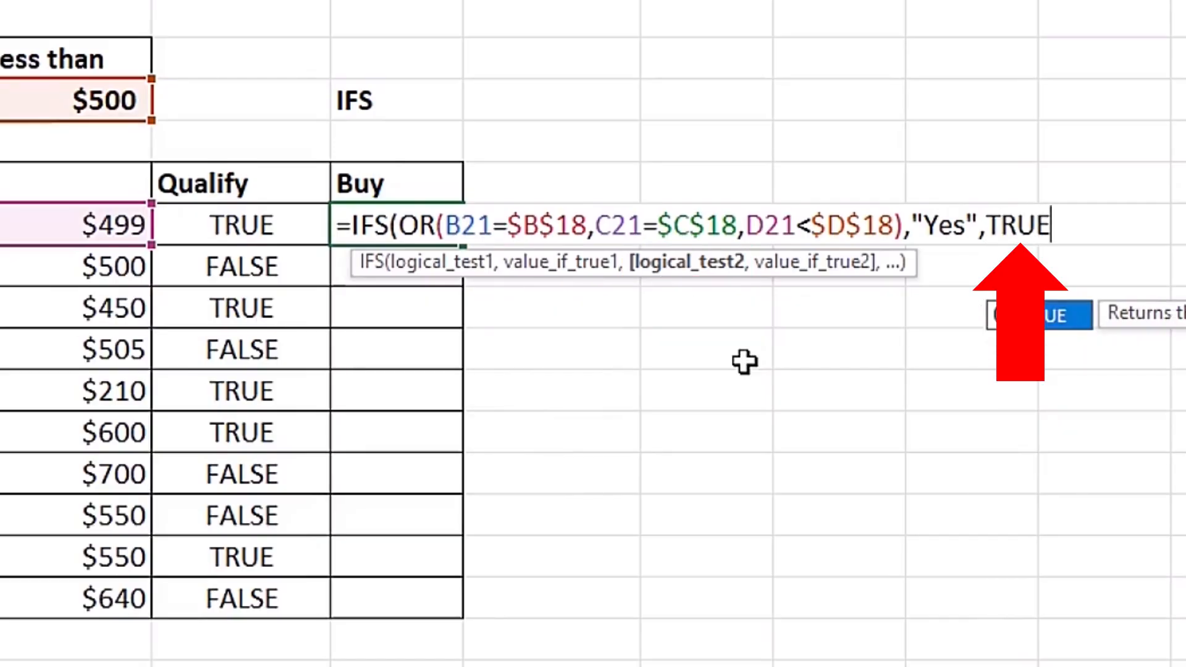
{"action": "type", "text": ","}
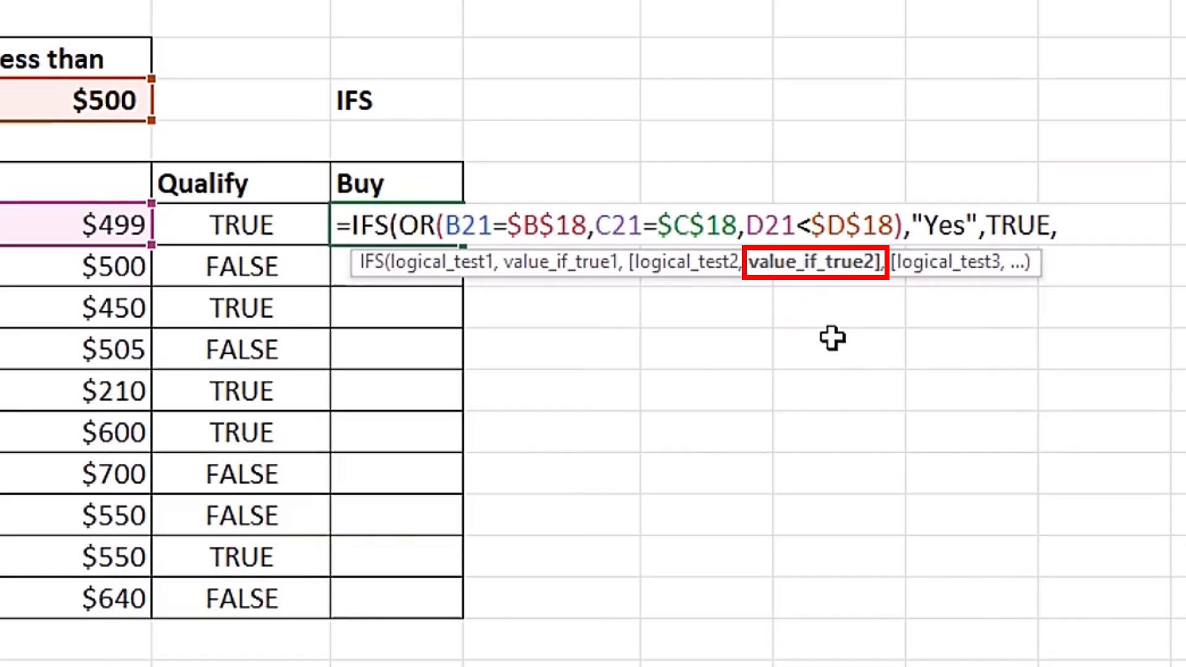
{"action": "type", "text": "\""}
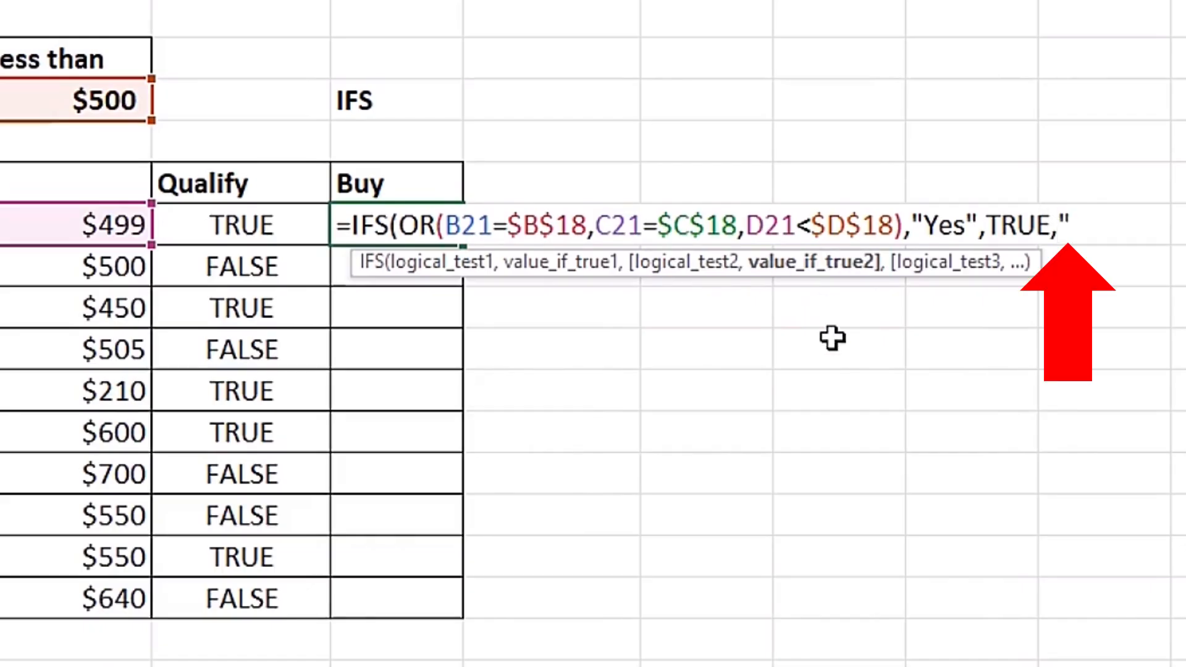
{"action": "type", "text": "No\""}
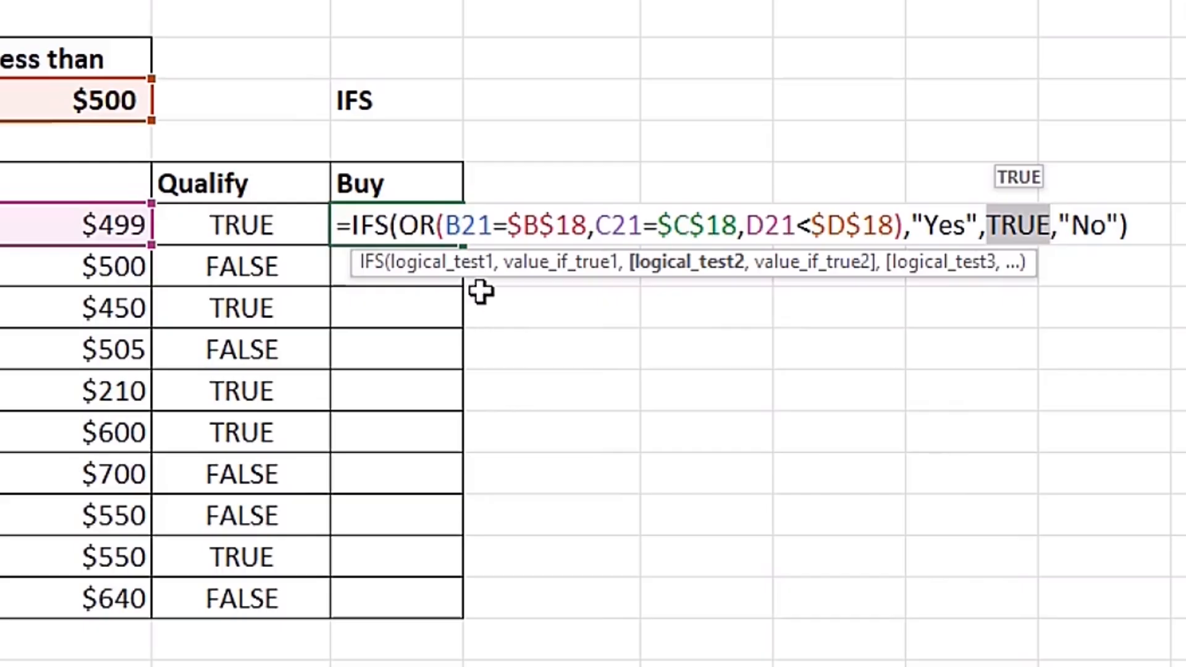
Check the second value argument, then enter the IFS formula in the first Buy cell and fill it down the column
{"action": "left_click", "coordinate": [817, 266]}
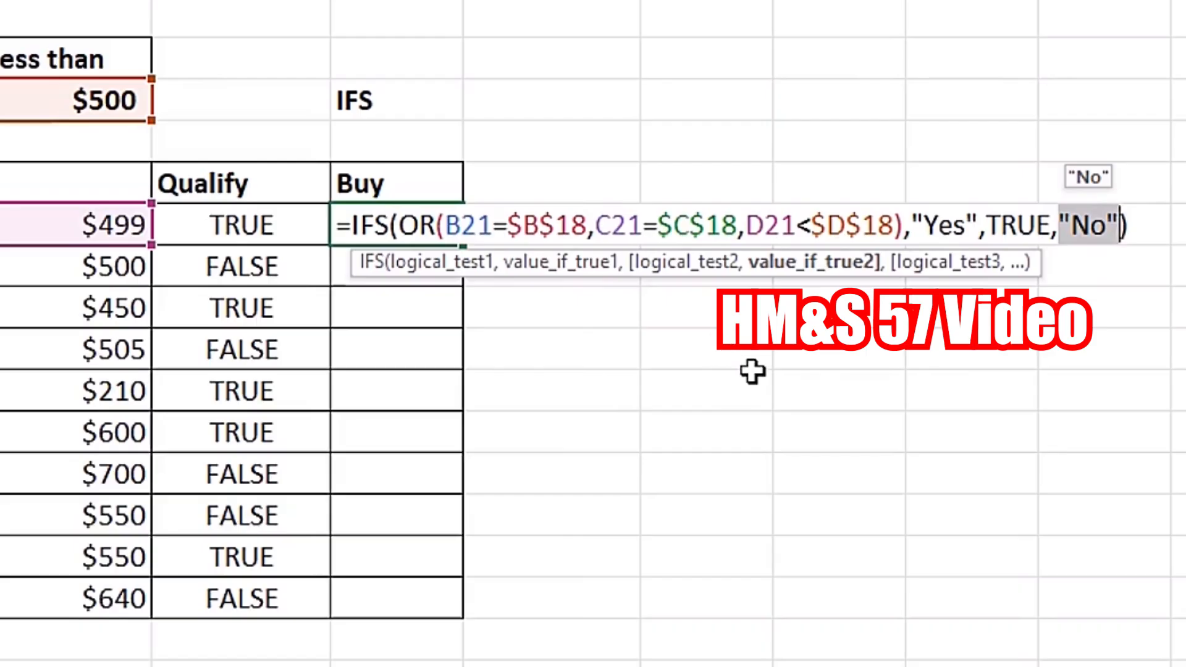
{"action": "key", "text": "ctrl+Return"}
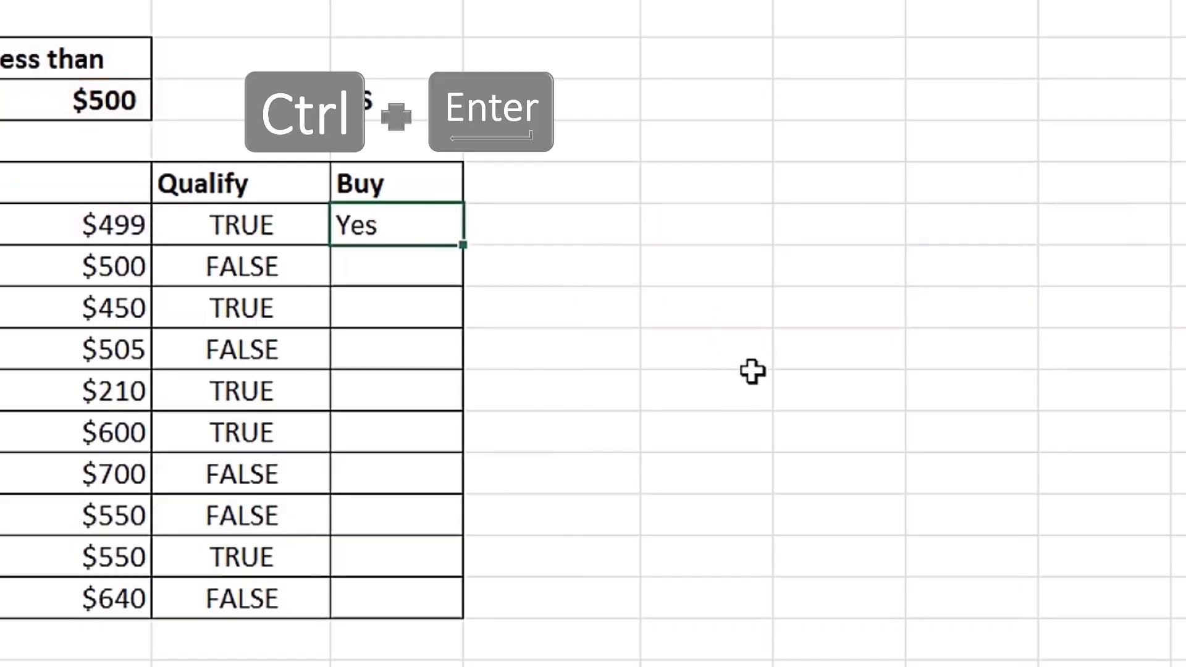
{"action": "double_click", "coordinate": [462, 246]}
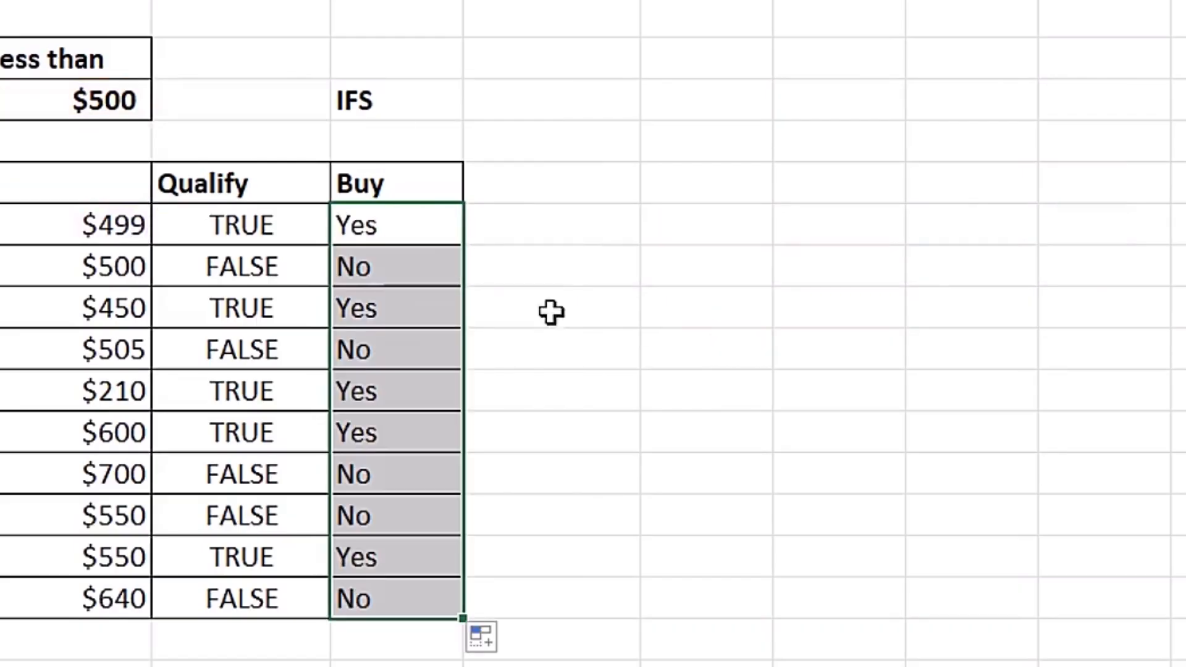